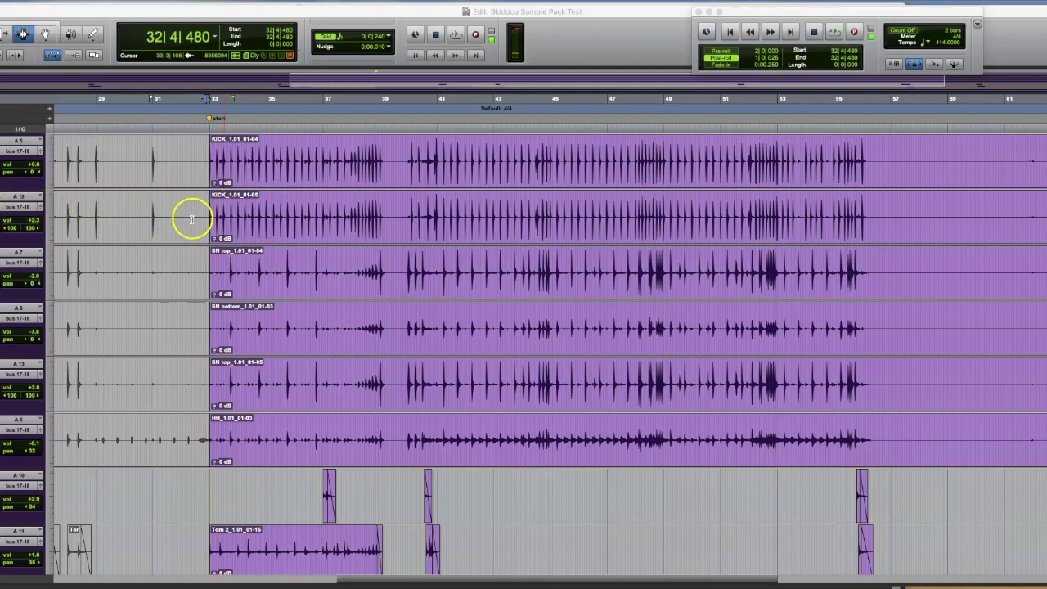
Play the drum tracks from the start of the kick clip.
left_click(203, 211)
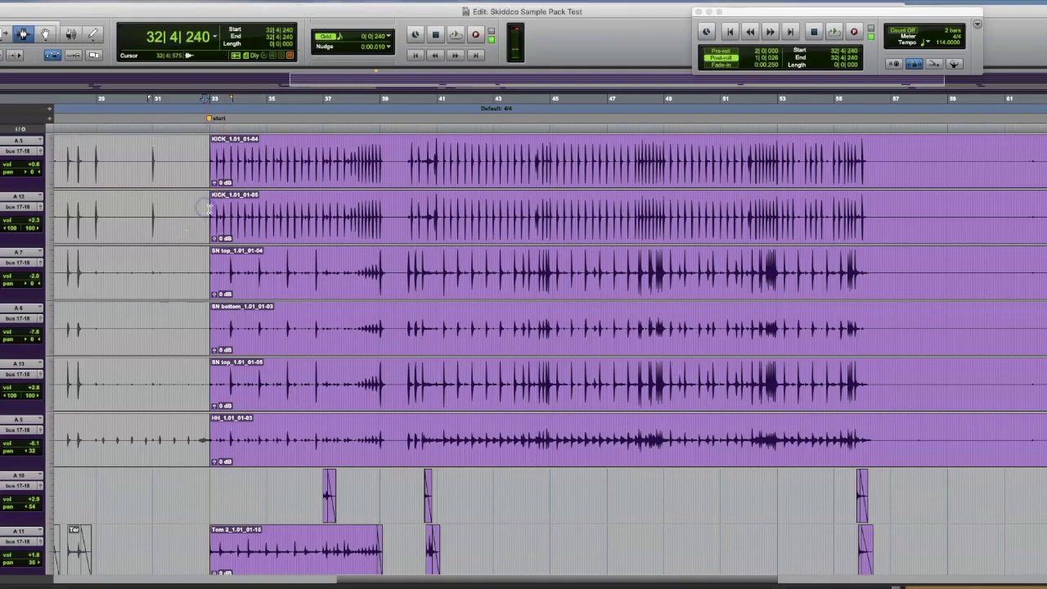
left_click(207, 200)
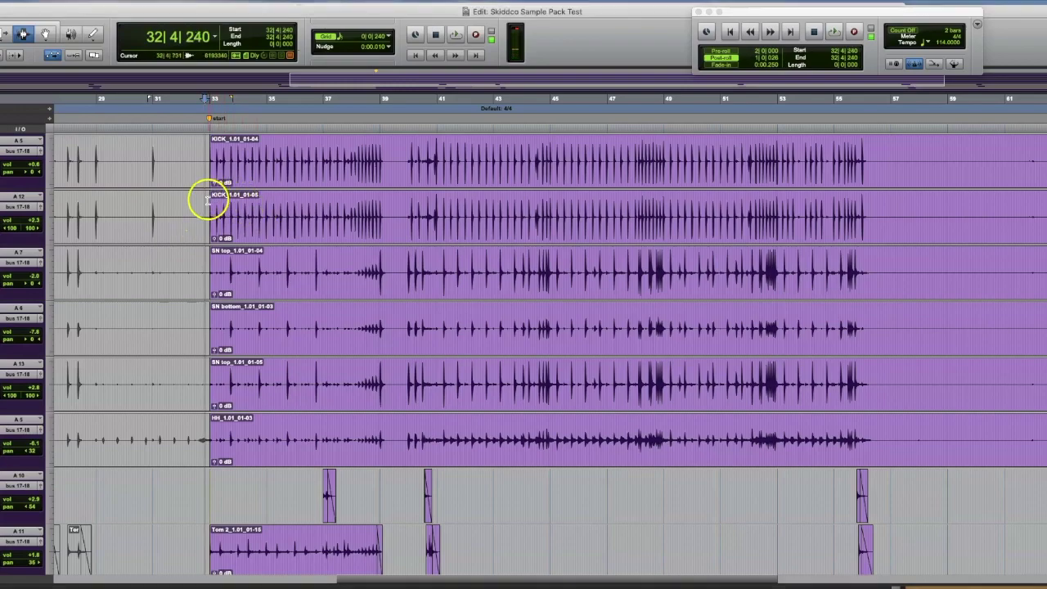
key("space")
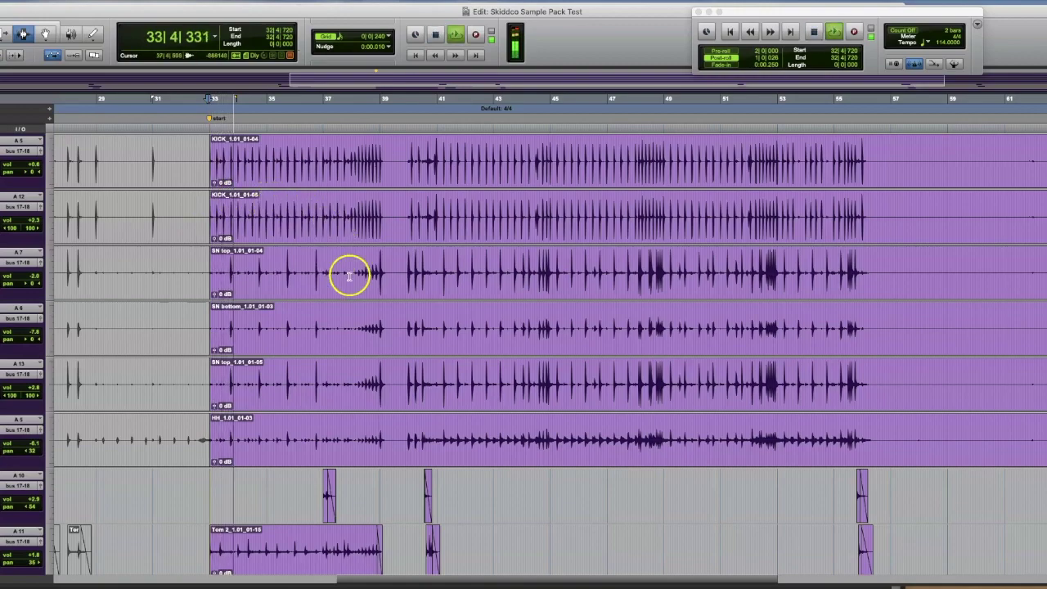
Replay the drums from bar 39, then stop and bring up Trigger 2 on the Kik Samp track.
left_click(405, 156)
key("space")
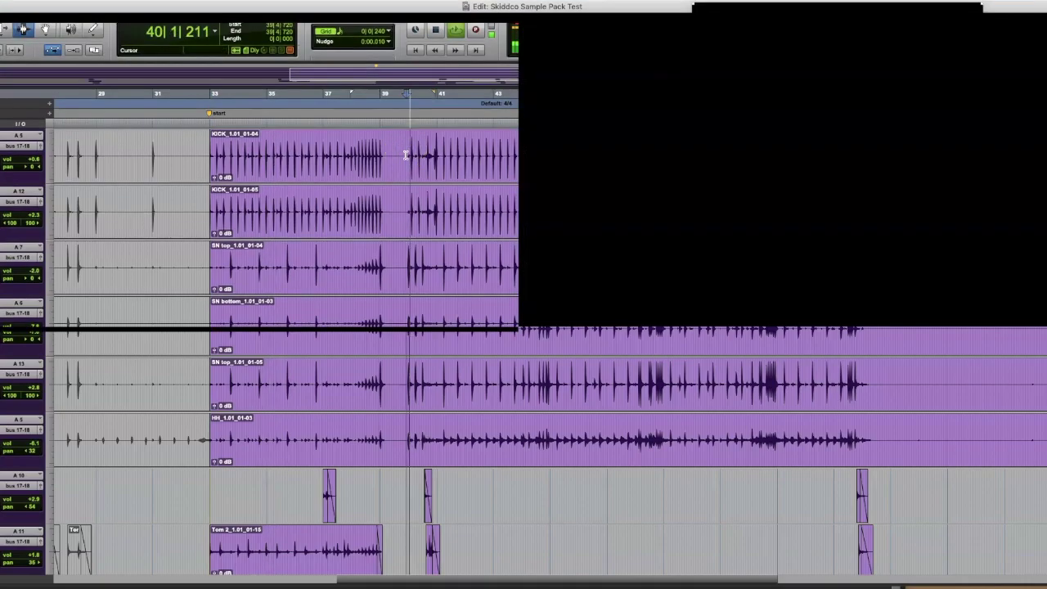
left_click(466, 160)
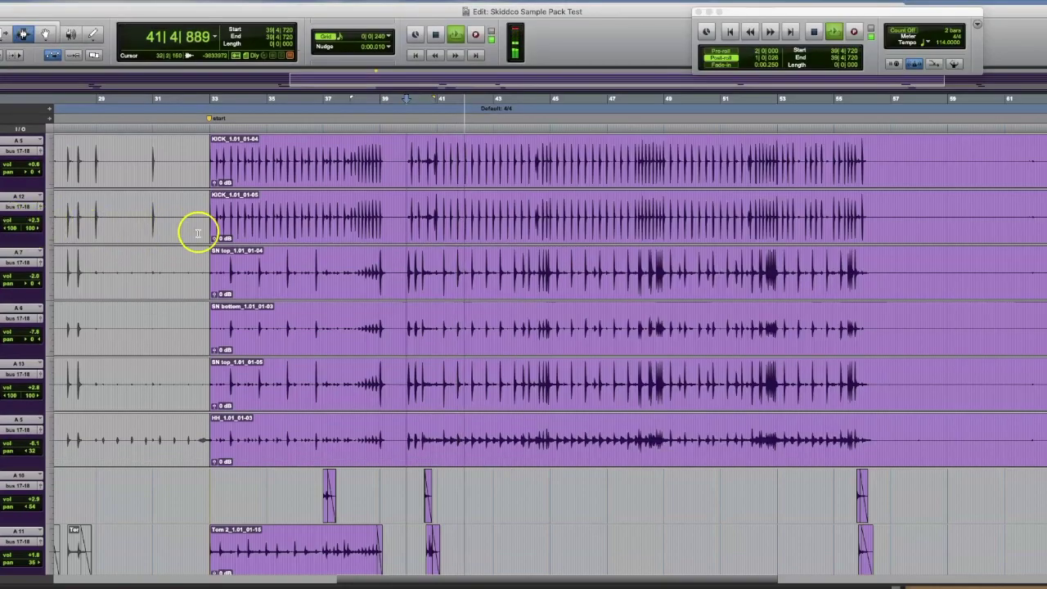
left_click(413, 228)
key("space")
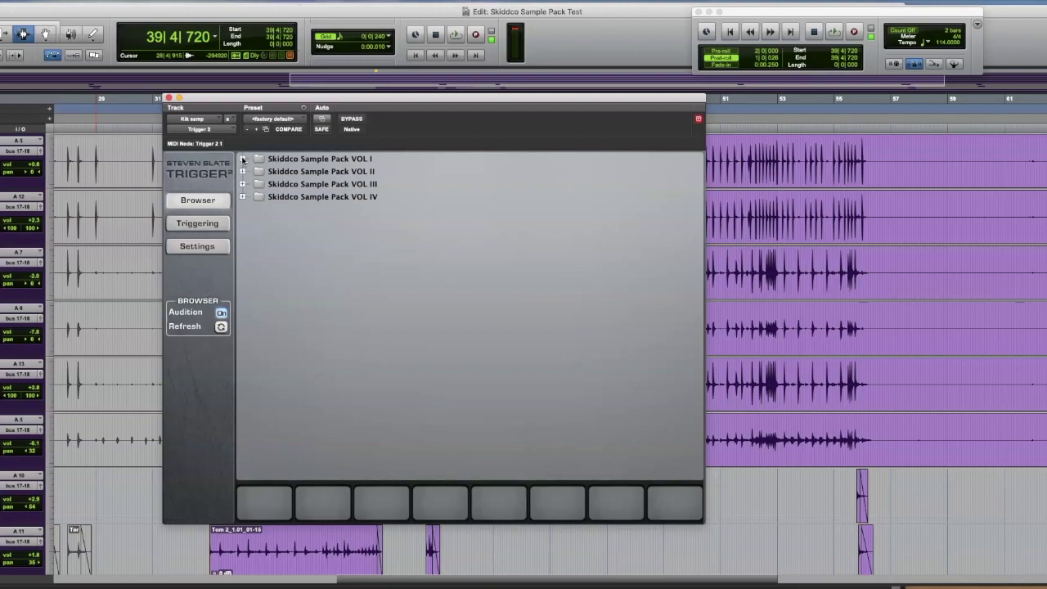
Audition the VOL I Craviotto Kick In samples and load Kick In 1.wav onto pad 1.
left_click(242, 159)
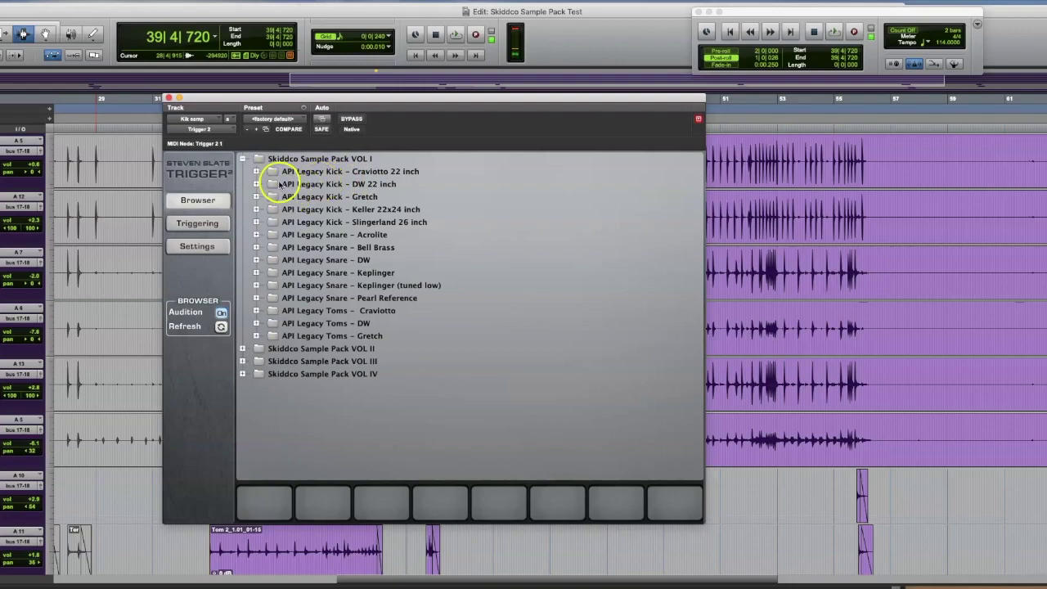
left_click(256, 172)
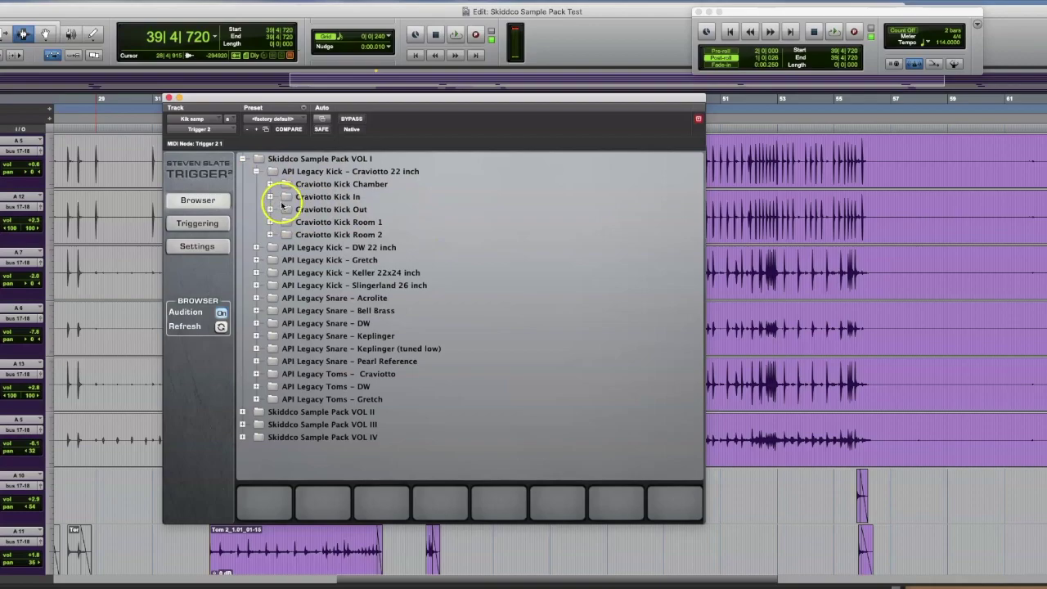
left_click(270, 197)
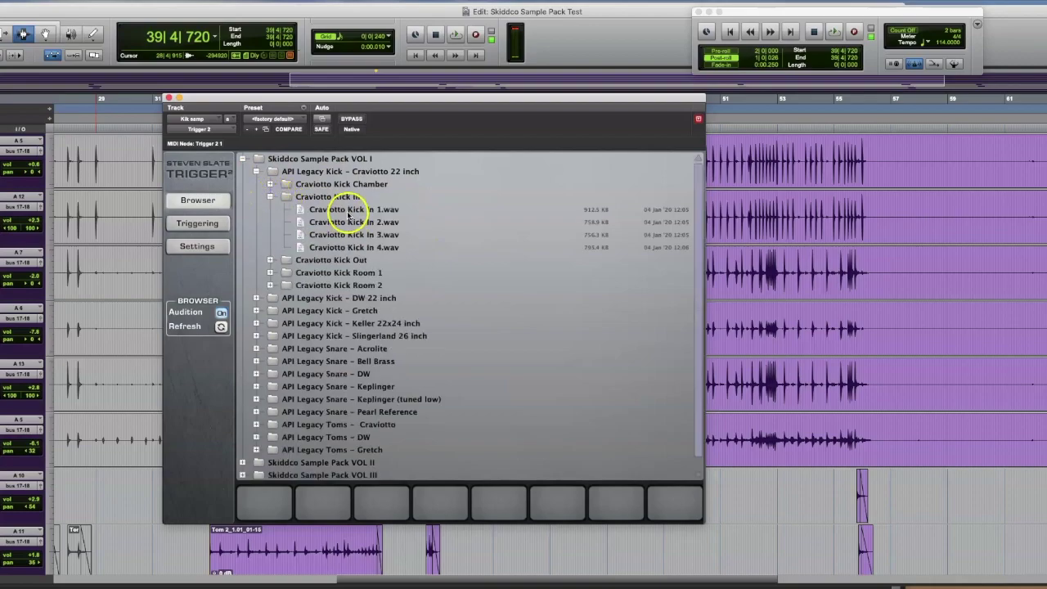
left_click(348, 213)
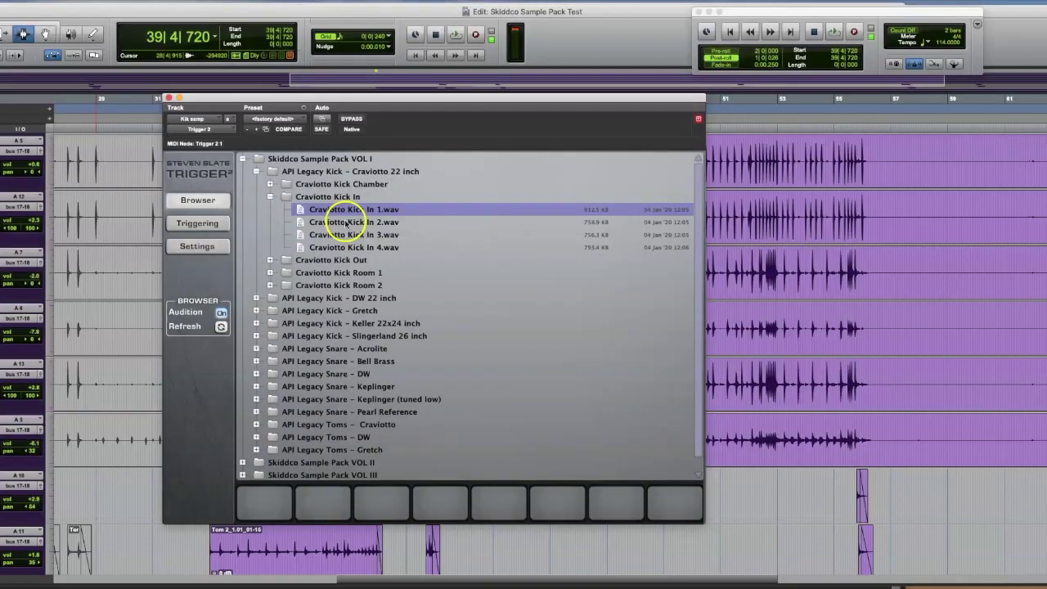
left_click(345, 222)
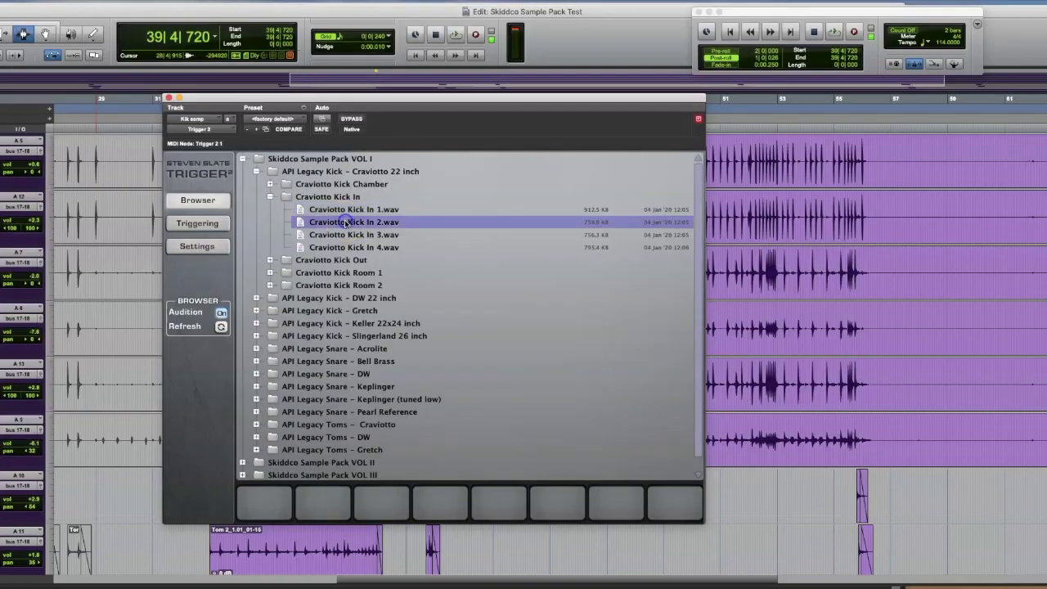
left_click(309, 210)
mouse_move(301, 211)
left_mouse_down()
mouse_move(414, 400)
mouse_move(274, 500)
left_mouse_up()
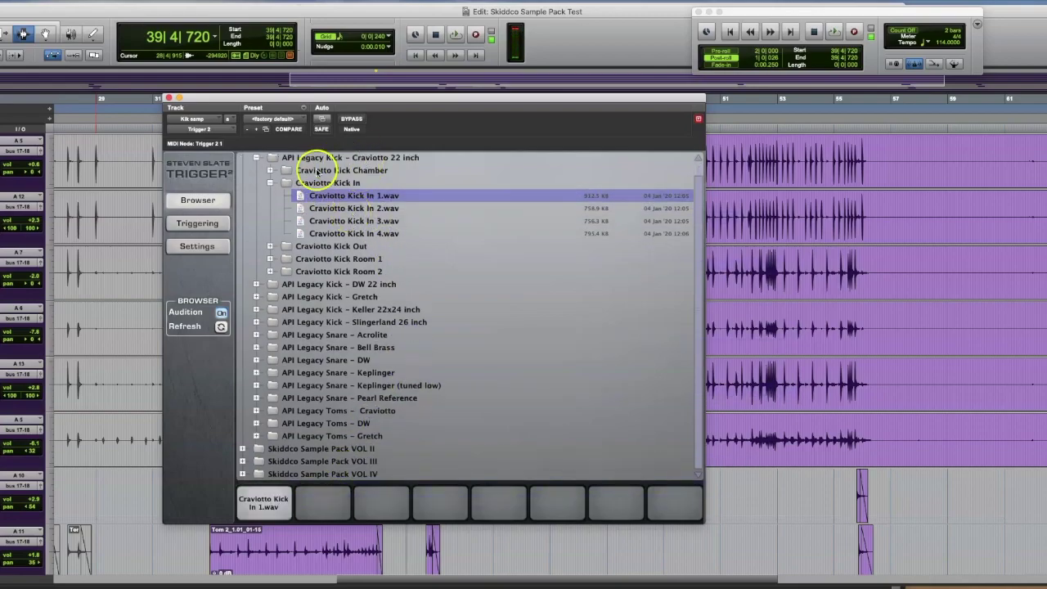
Load Craviotto Kick Room 1 1.wav onto pad 2 and show the triggering mixer.
left_click(270, 182)
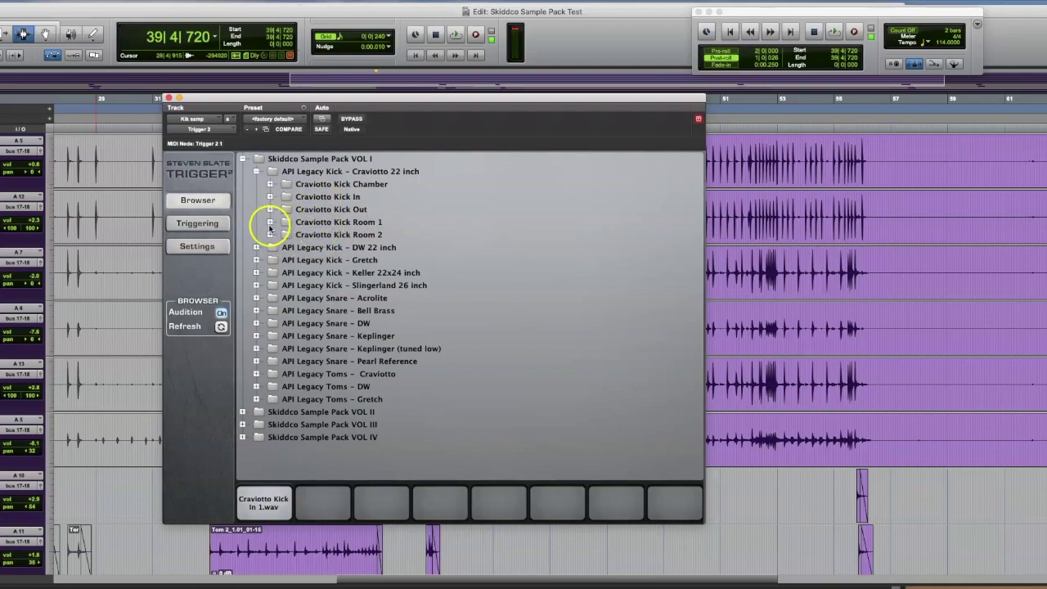
left_click(270, 221)
left_click(346, 236)
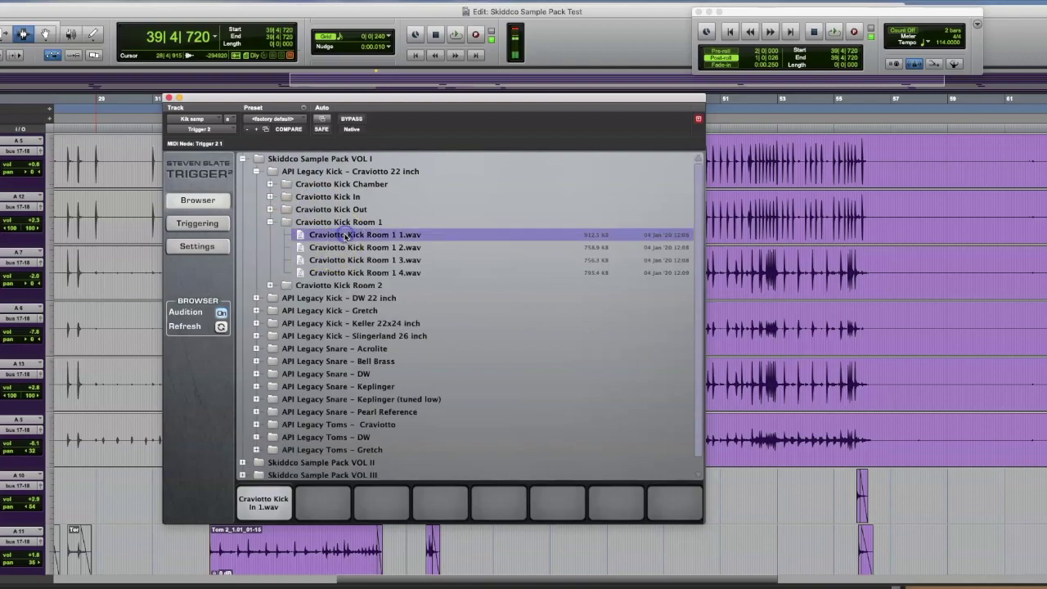
mouse_move(300, 236)
left_mouse_down()
mouse_move(373, 398)
mouse_move(324, 501)
left_mouse_up()
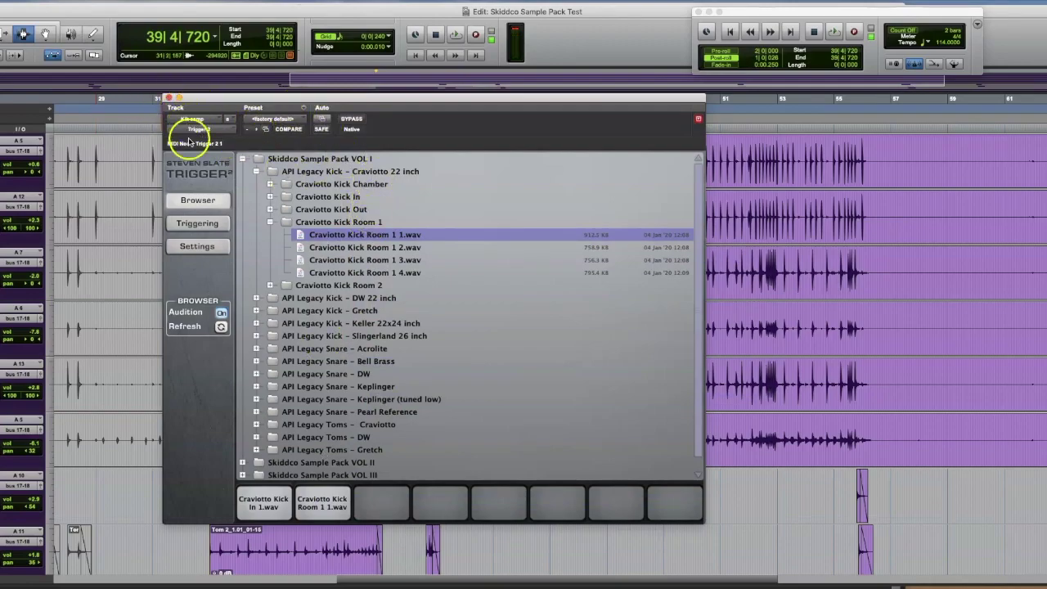
left_click(203, 223)
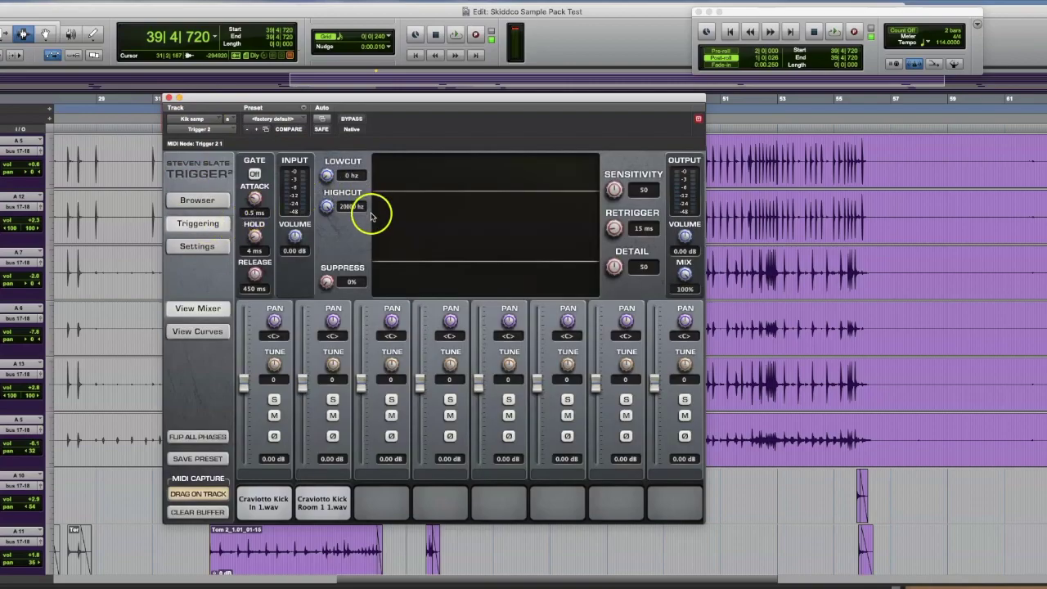
While the song plays, balance the kick pads at 5.10 dB and 1.55 dB.
key("space")
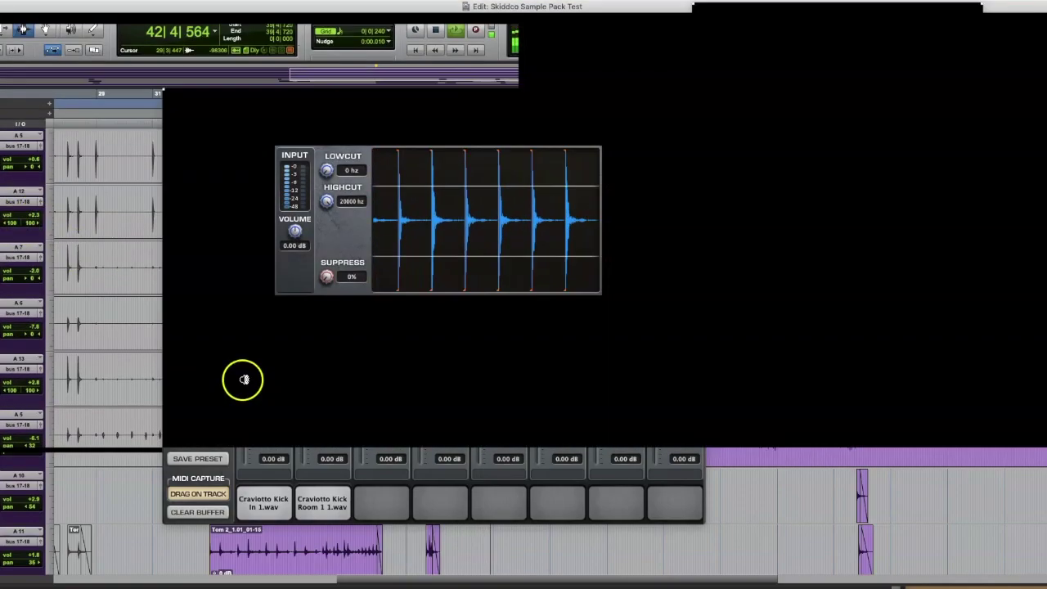
left_click_drag(242, 379, 244, 355)
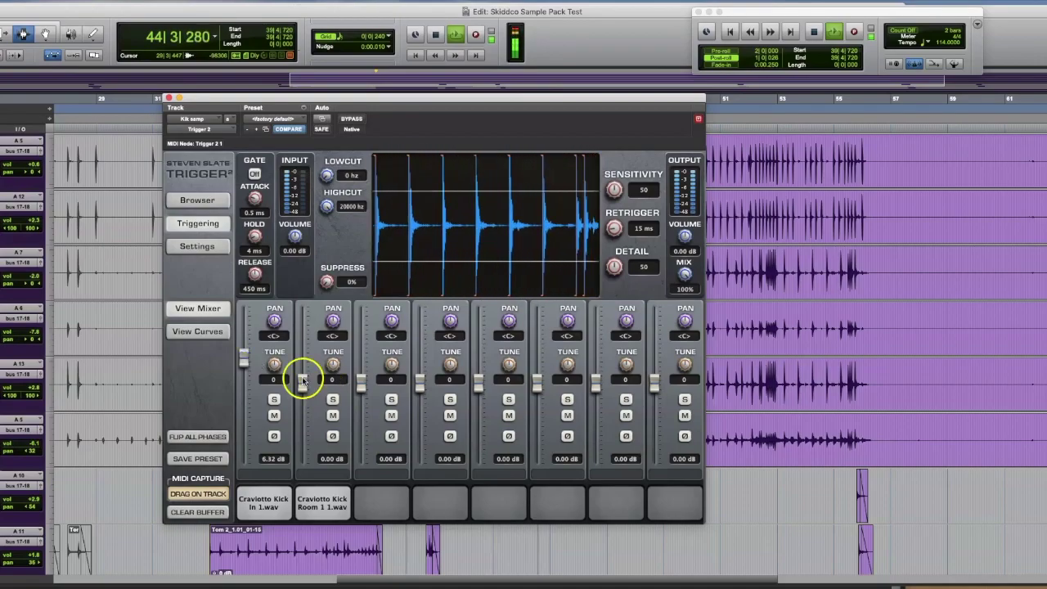
left_click_drag(243, 357, 302, 378)
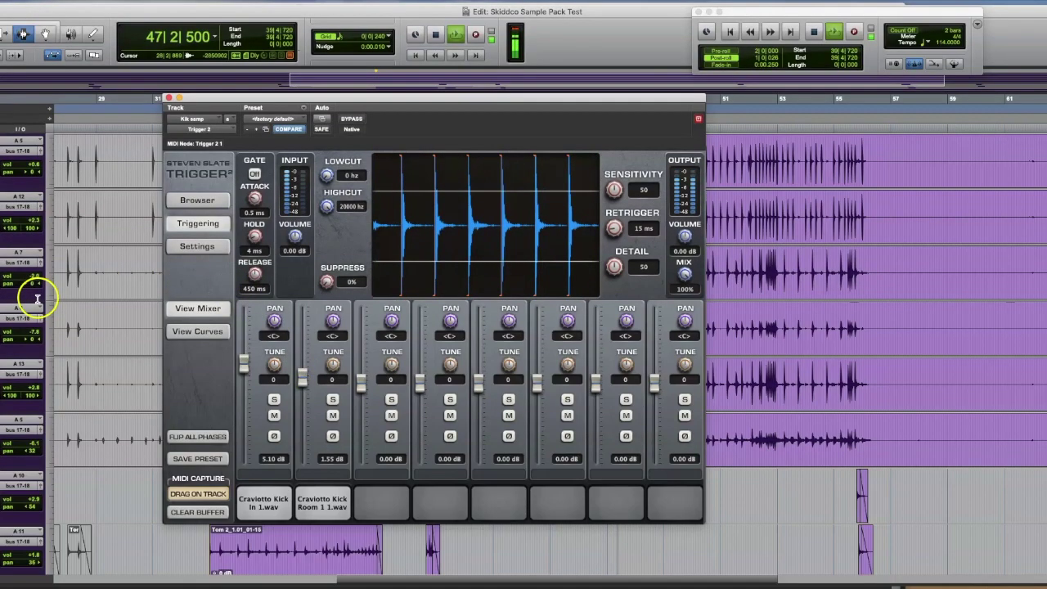
key("space")
key("space")
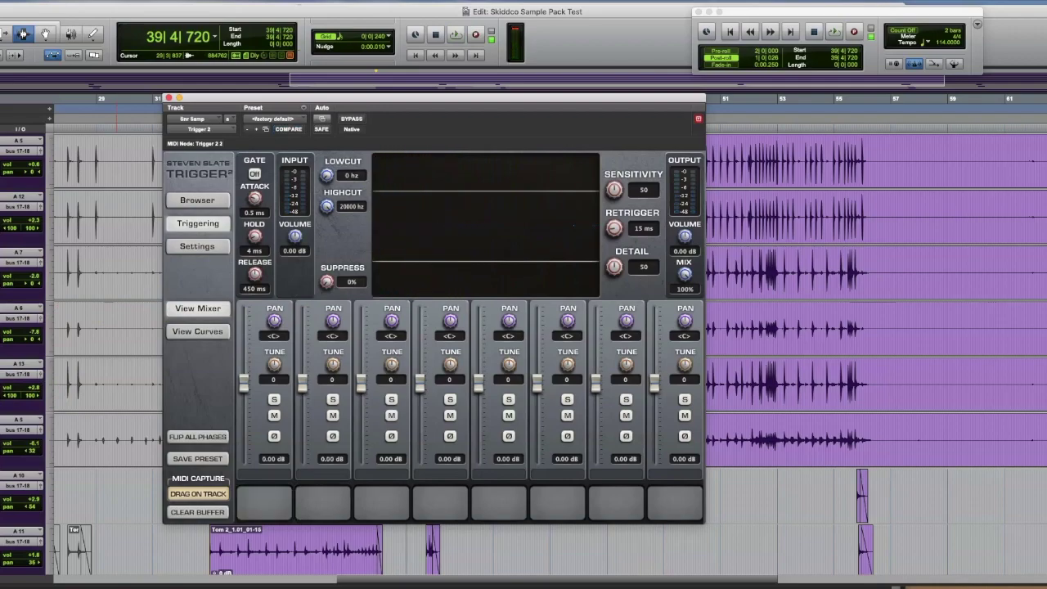
left_click(198, 200)
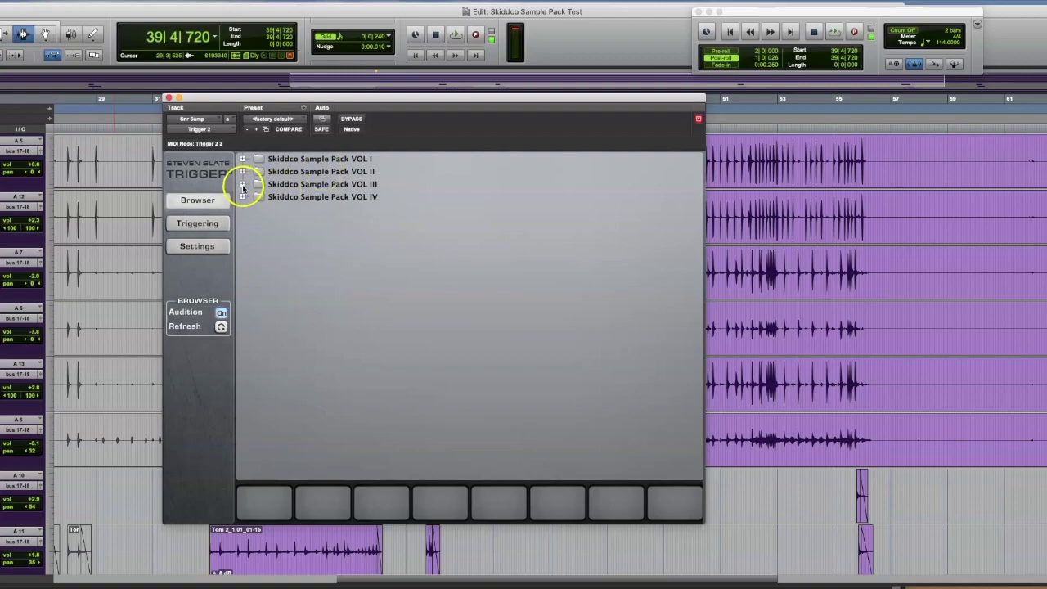
Compare the VOL III Keplinger Snr samples and load Keplinger Snr 1.wav onto pad 1.
left_click(242, 184)
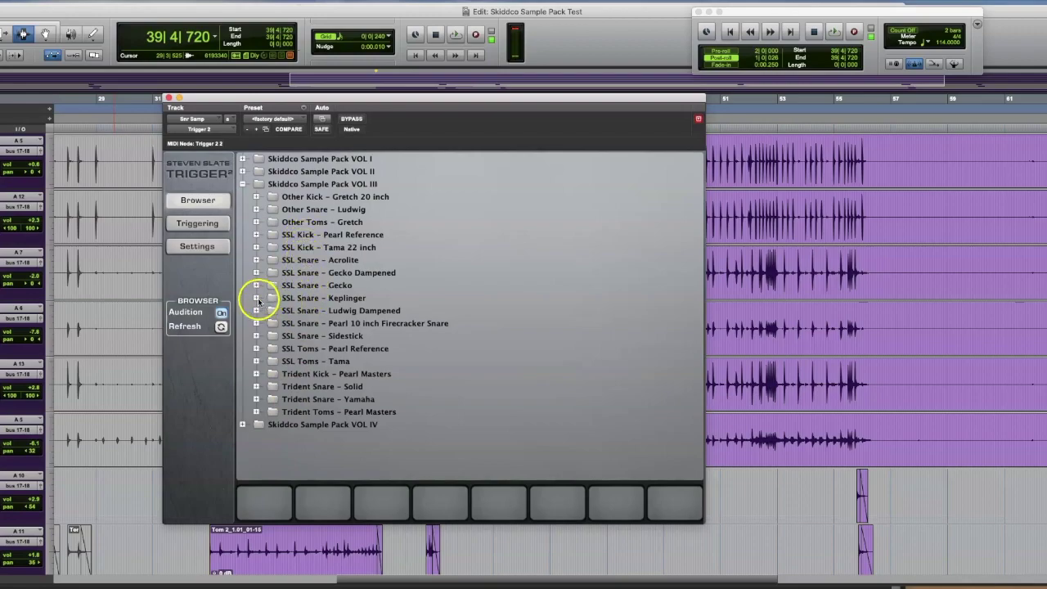
left_click(257, 299)
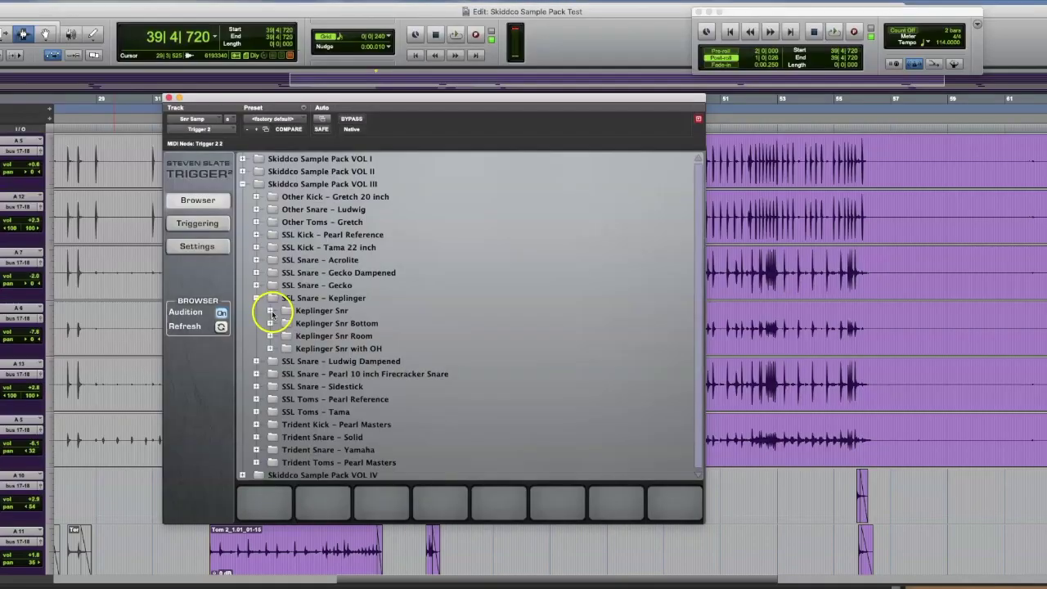
left_click(271, 311)
left_click(313, 324)
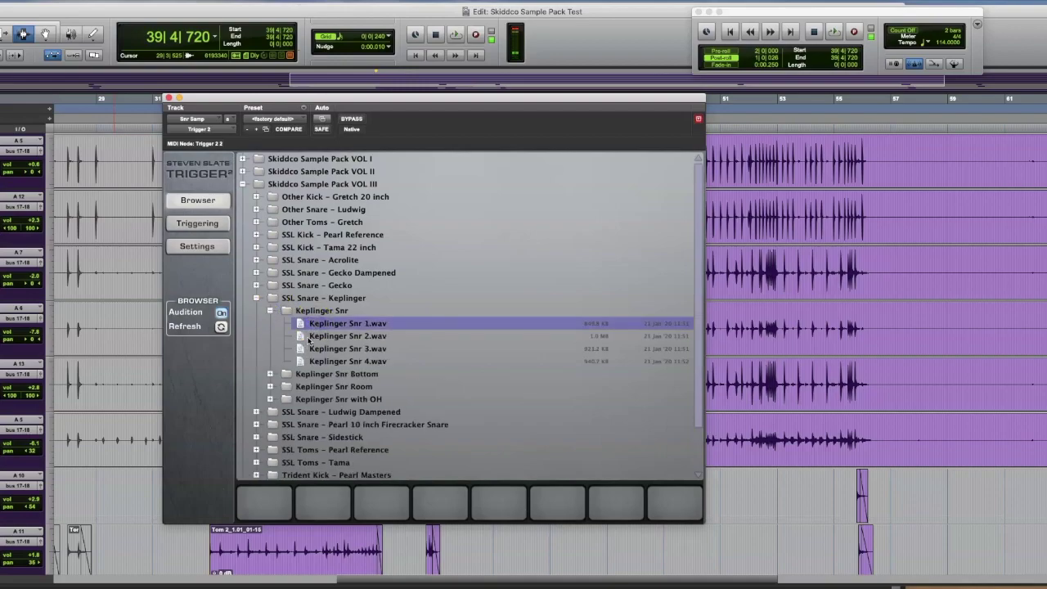
left_click(299, 336)
left_click(302, 326)
left_click_drag(302, 324, 274, 500)
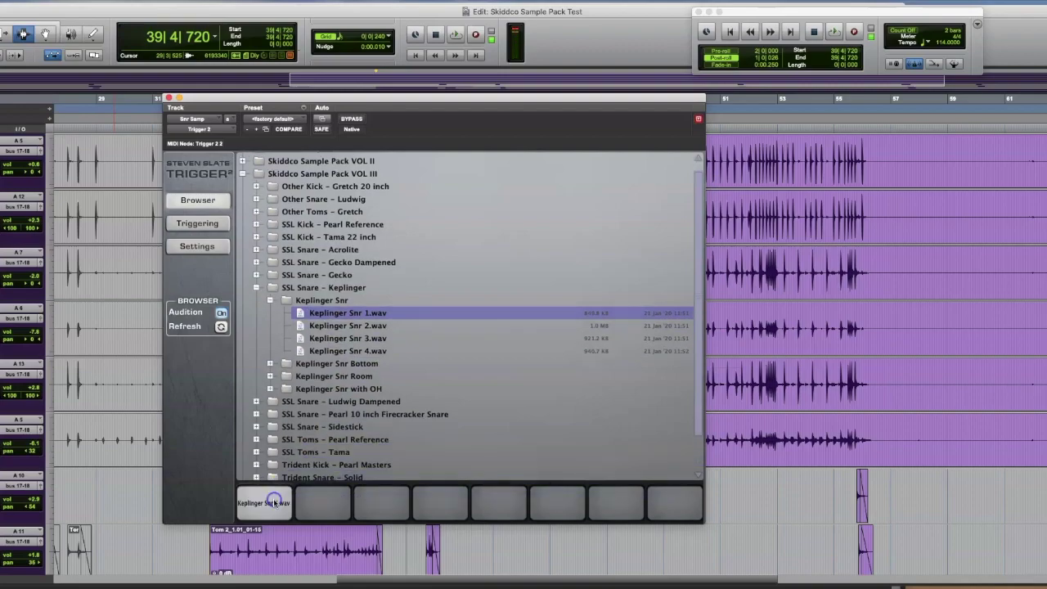
left_click(269, 300)
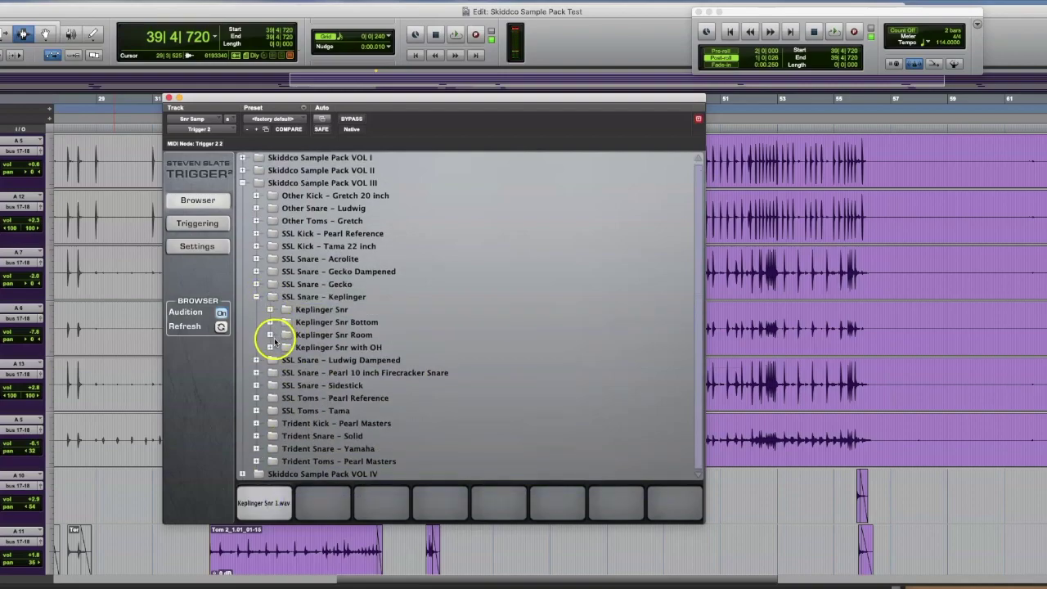
Load Keplinger Snr Room 1.wav onto pad 2 and show the triggering mixer.
left_click(271, 334)
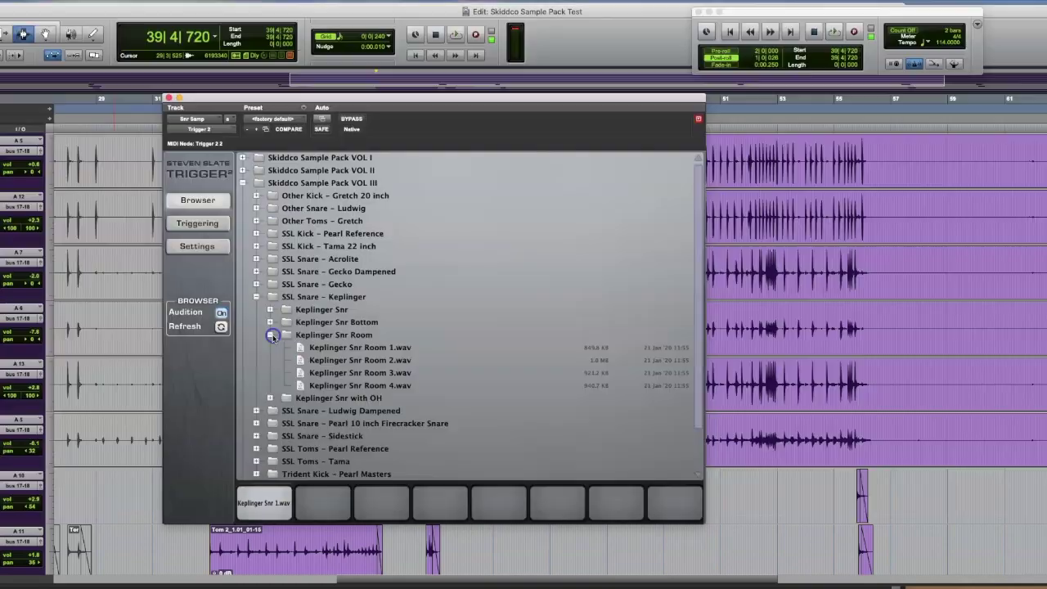
left_click(321, 350)
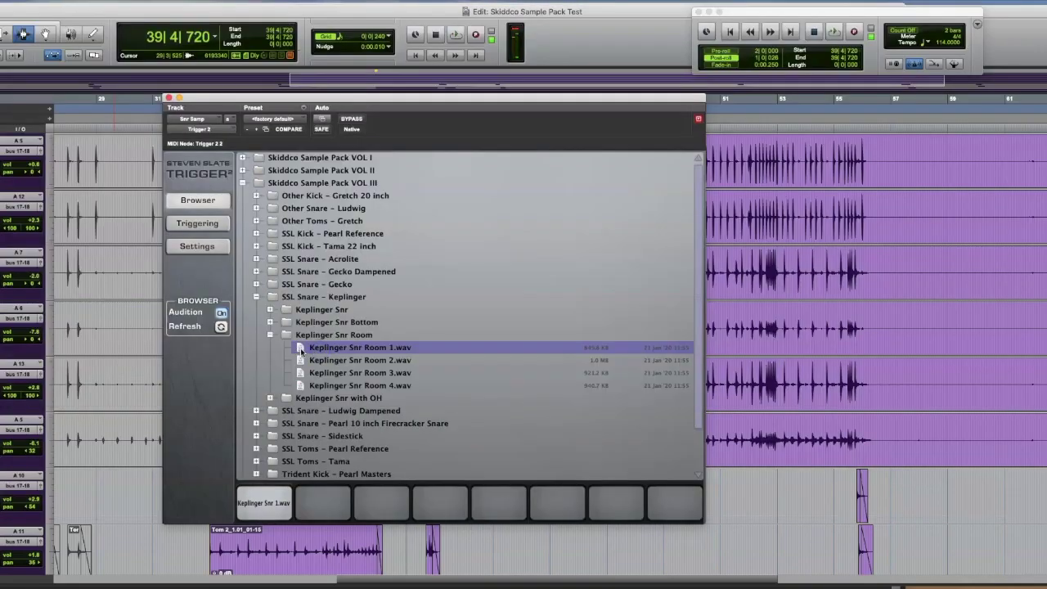
left_click_drag(300, 349, 326, 499)
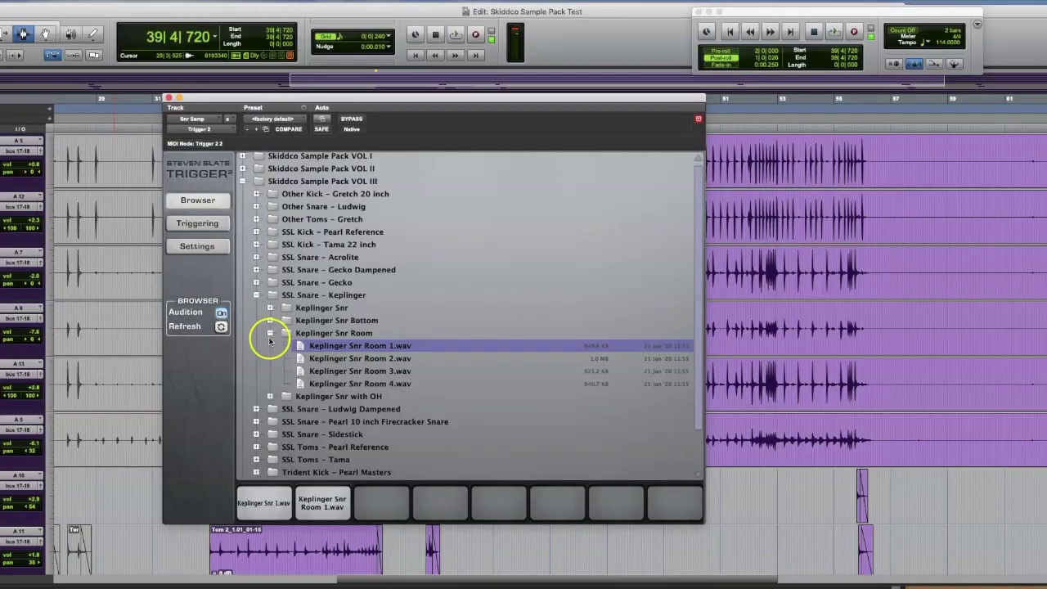
left_click(270, 333)
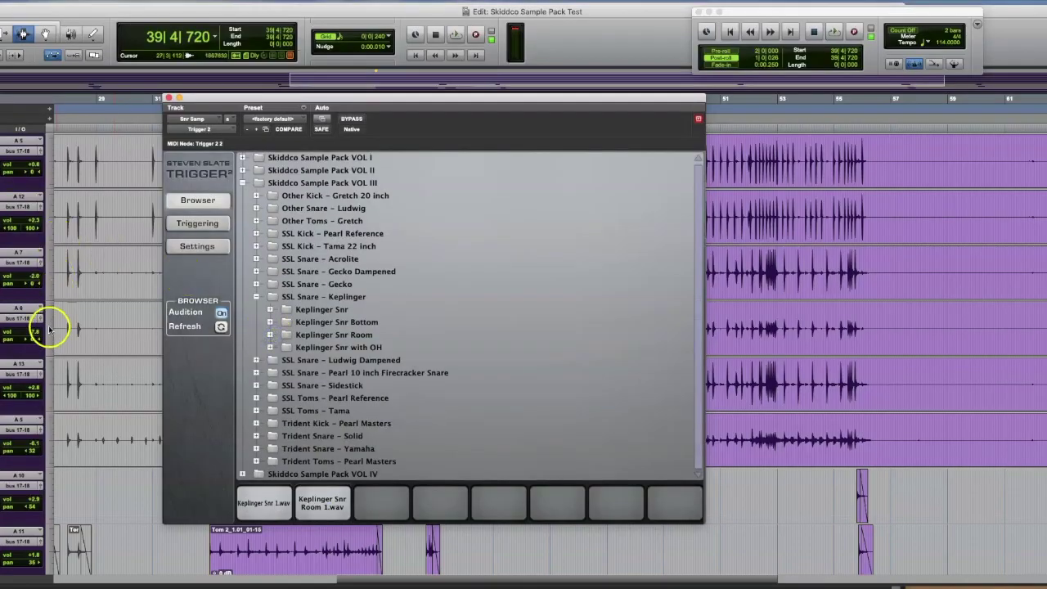
left_click(208, 226)
During playback, set the snare layers to 3.41 dB on pad 1 and -3.33 dB on pad 2.
key("space")
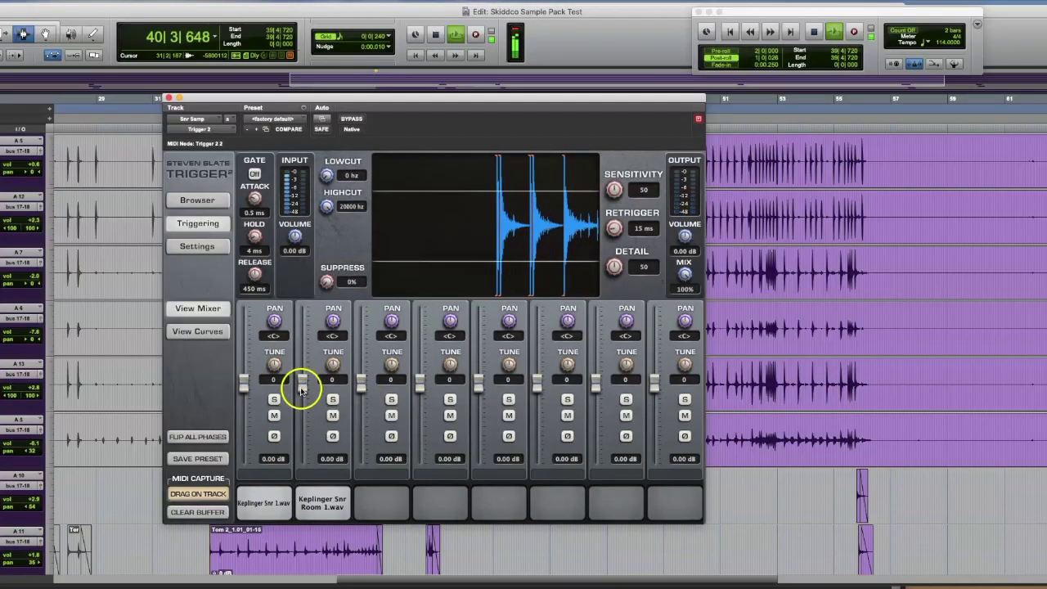
left_click_drag(301, 391, 301, 404)
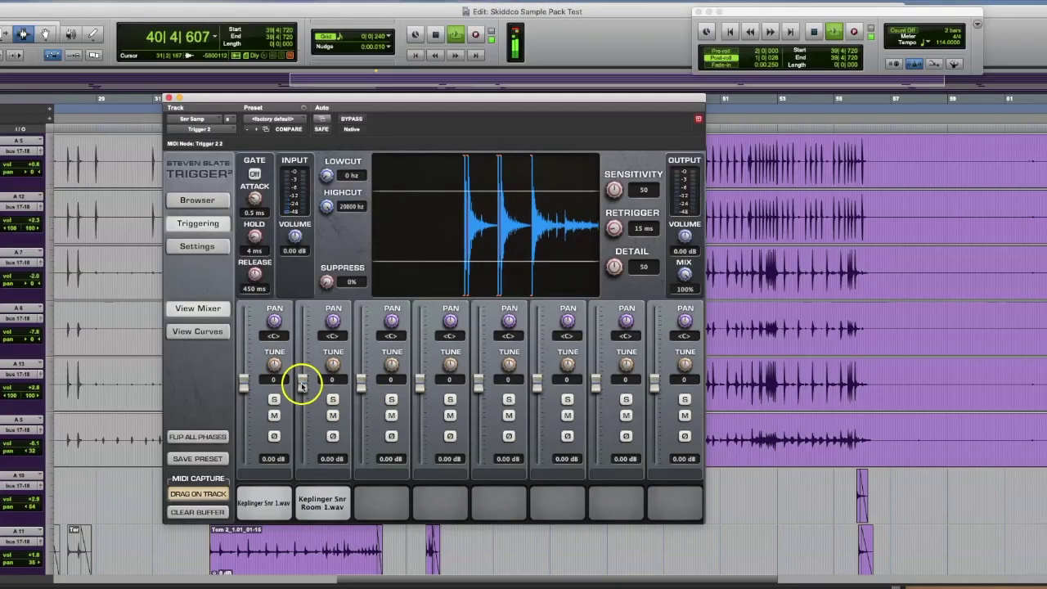
left_click_drag(245, 383, 246, 372)
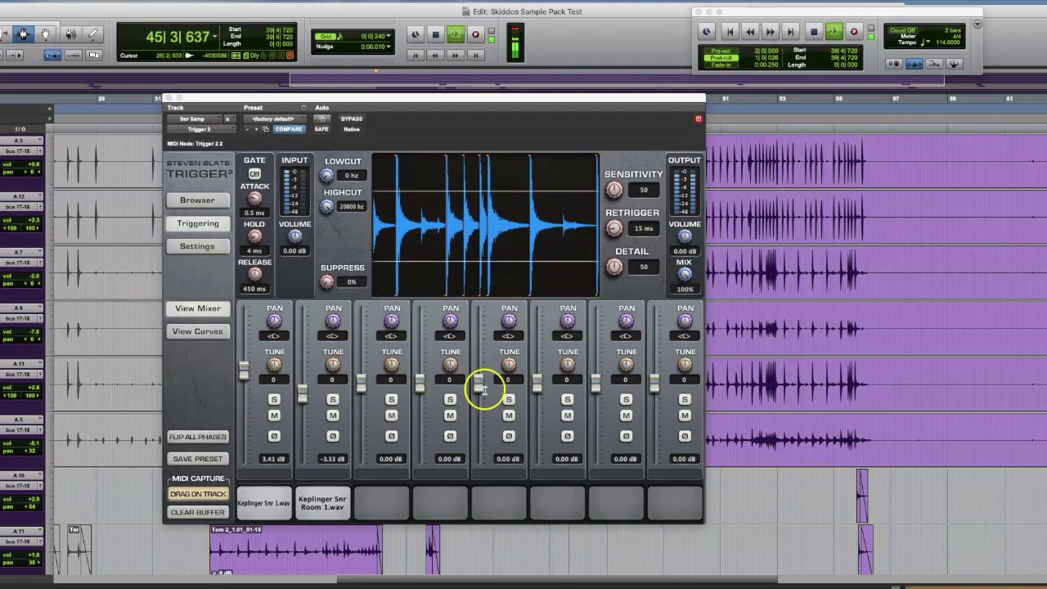
key("space")
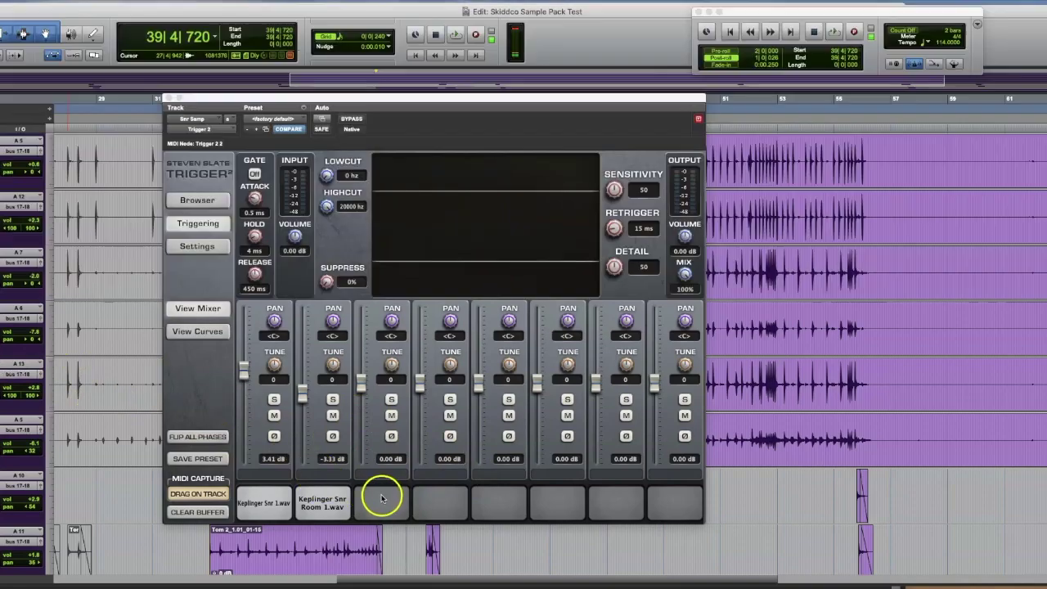
left_click(198, 200)
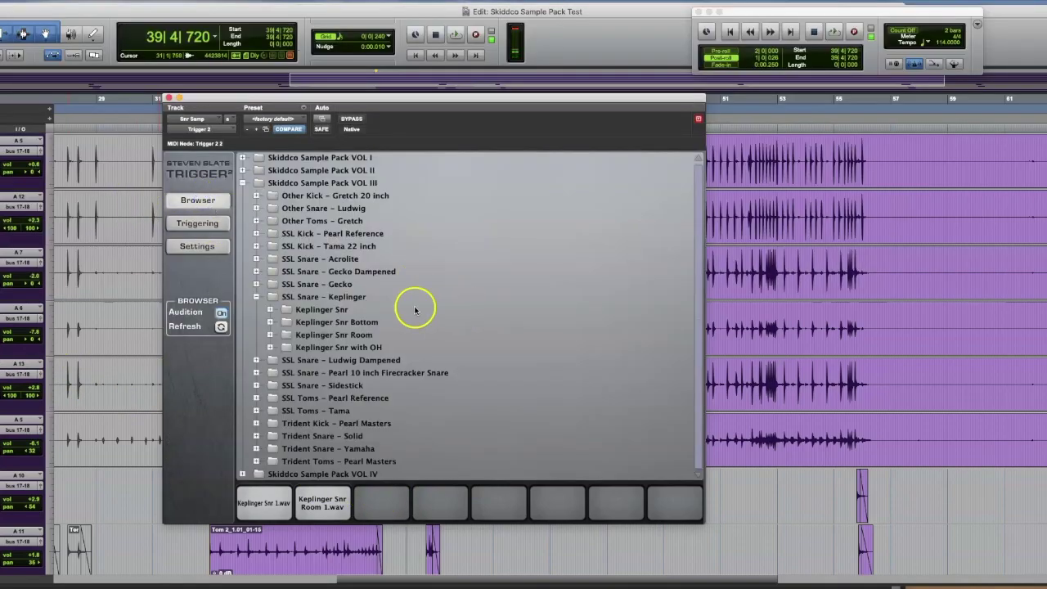
Load Big Snare Ambience 1.wav from VOL IV's Skidd Snr Samples (one offs) onto pad 3.
left_click(256, 297)
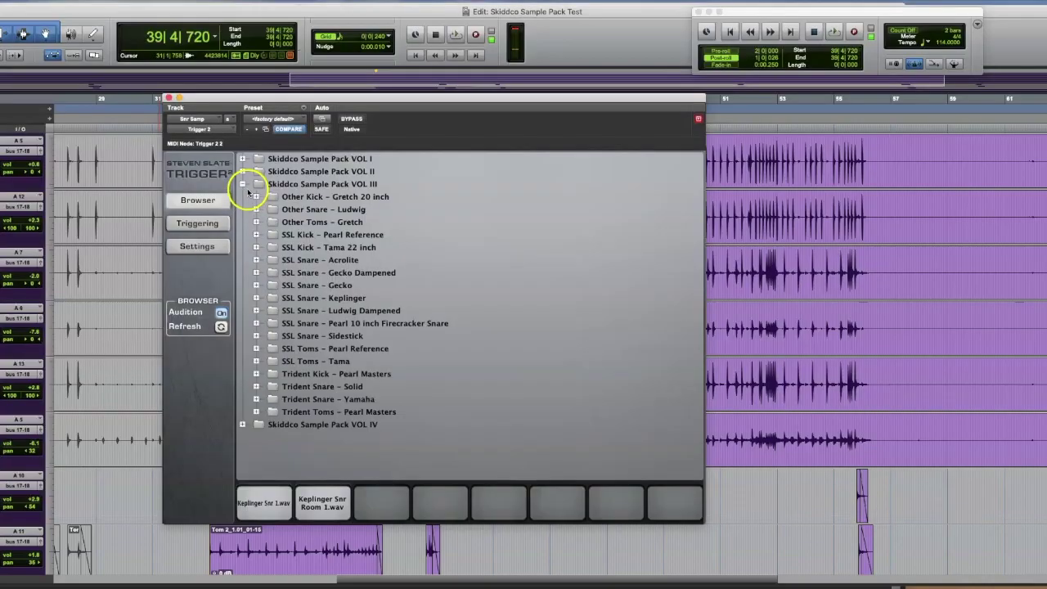
left_click(243, 185)
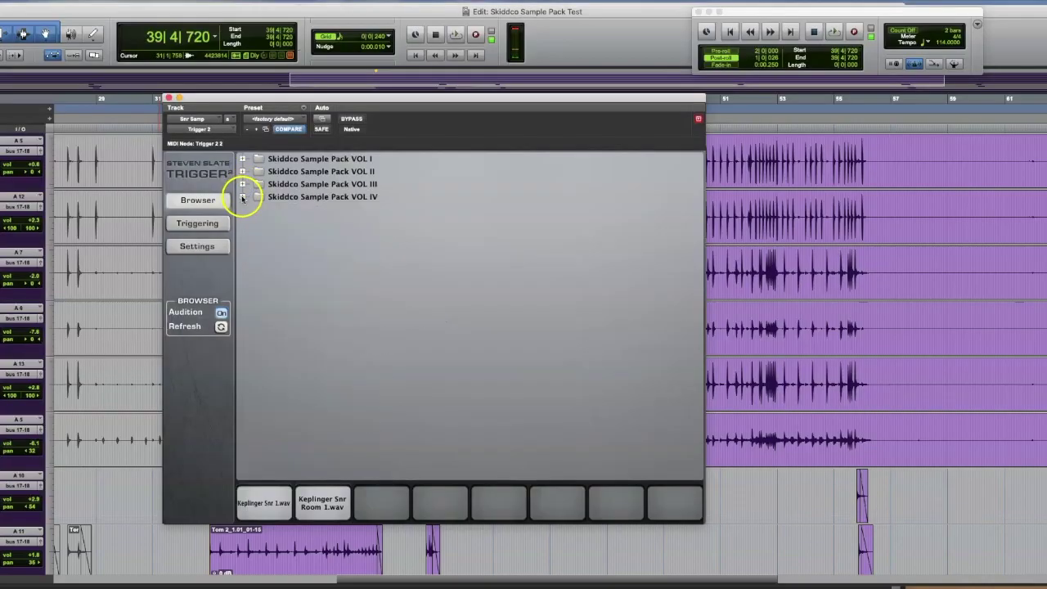
left_click(242, 197)
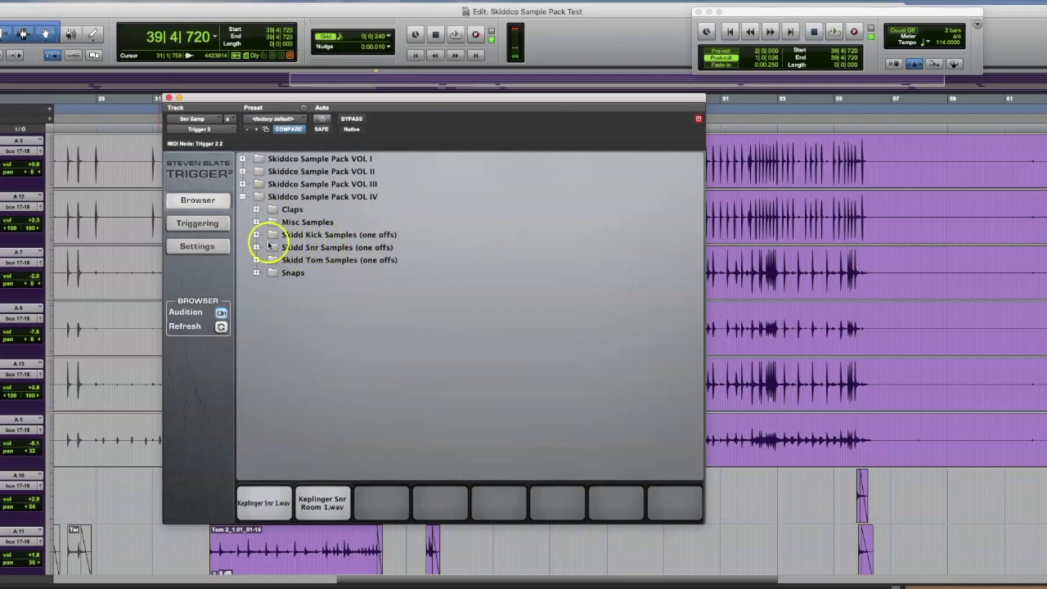
left_click(256, 247)
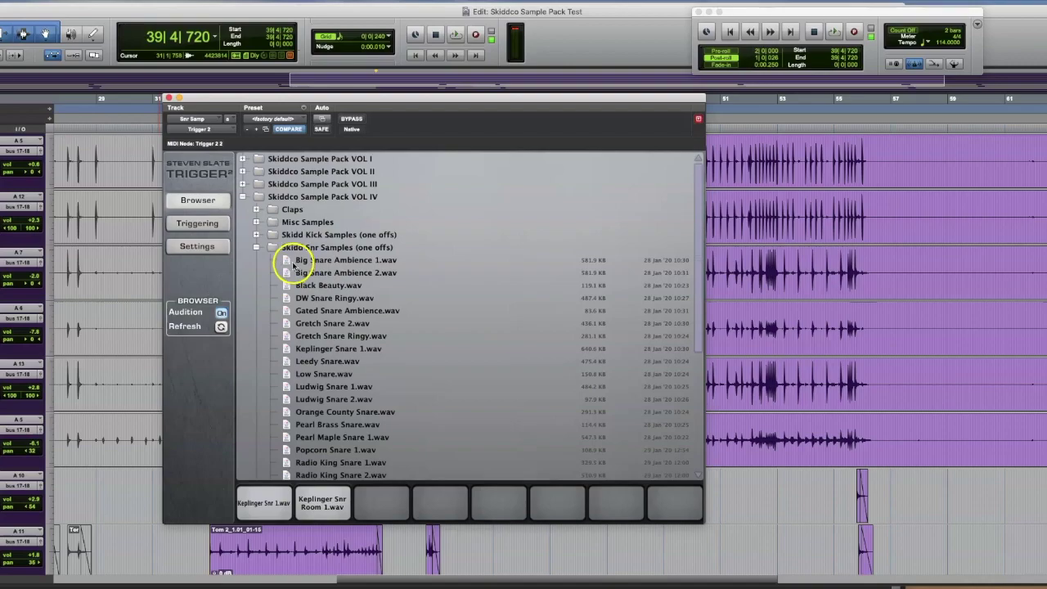
left_click(286, 261)
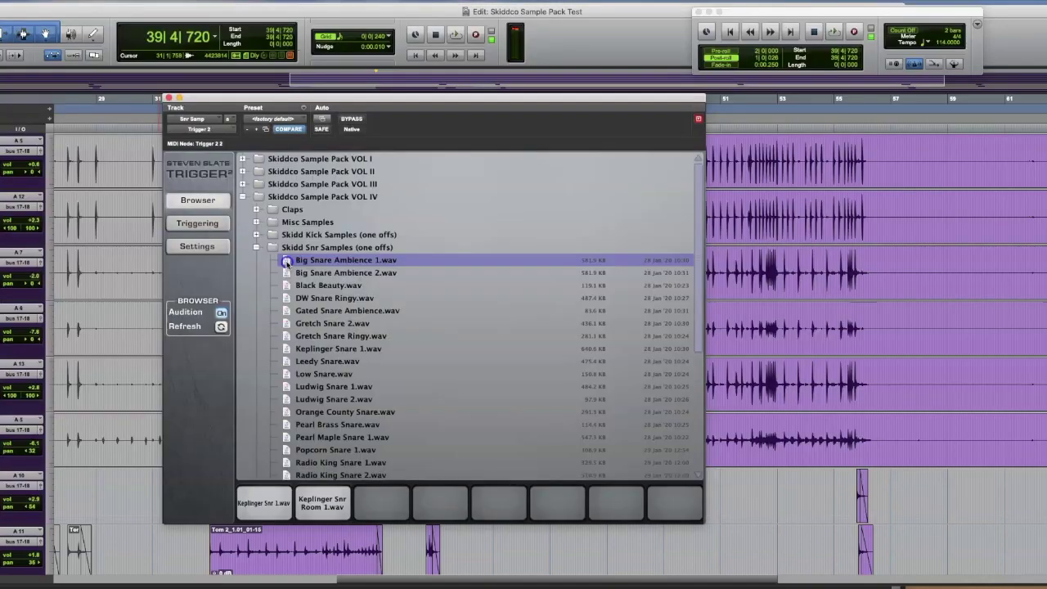
left_click_drag(287, 261, 381, 507)
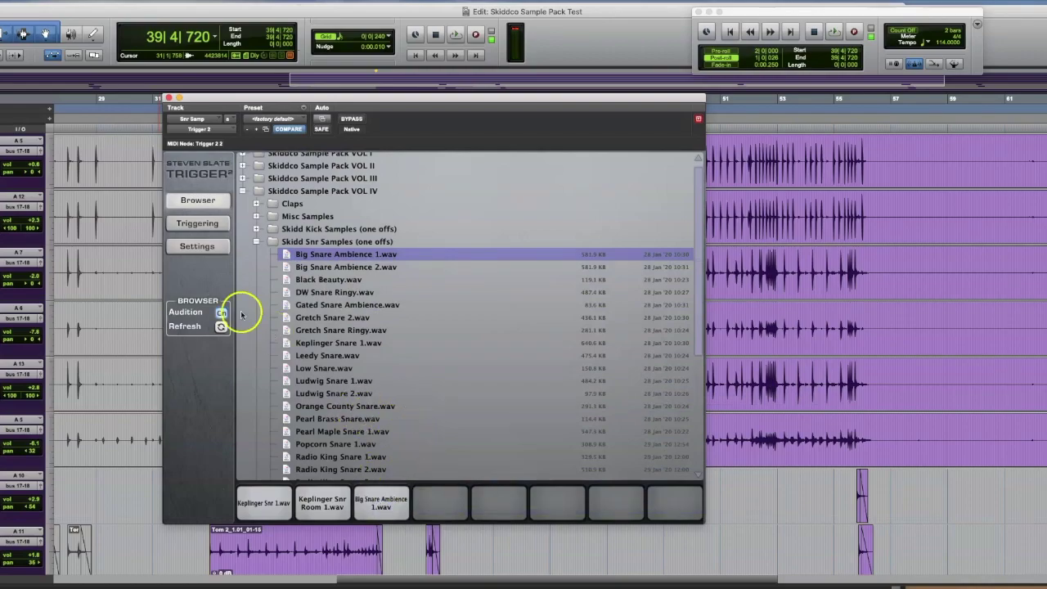
left_click(202, 224)
During playback, pull the third snare layer down to -8.50 dB.
key("space")
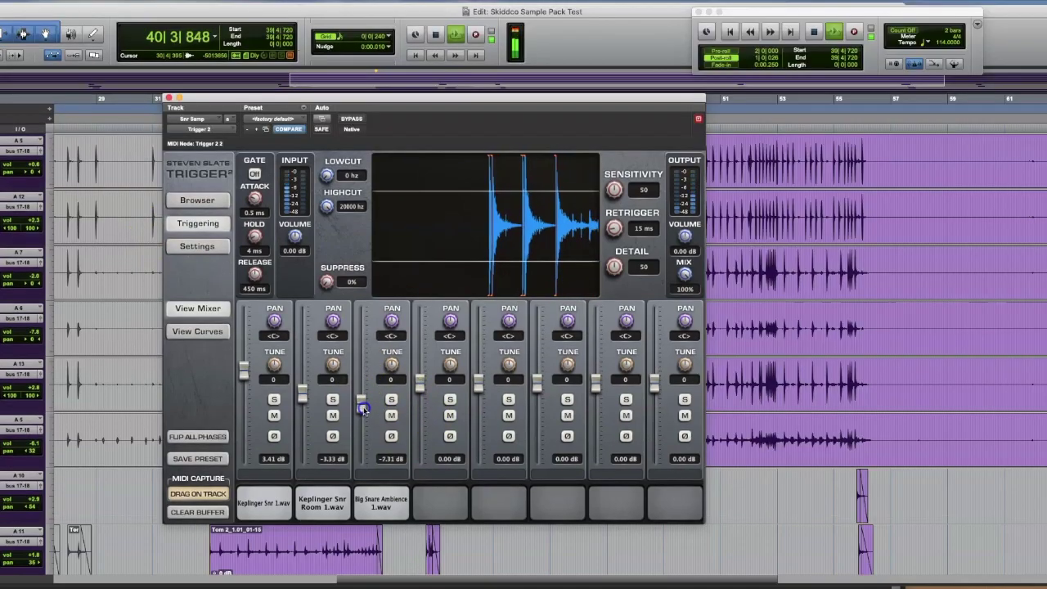
left_click_drag(360, 384, 364, 410)
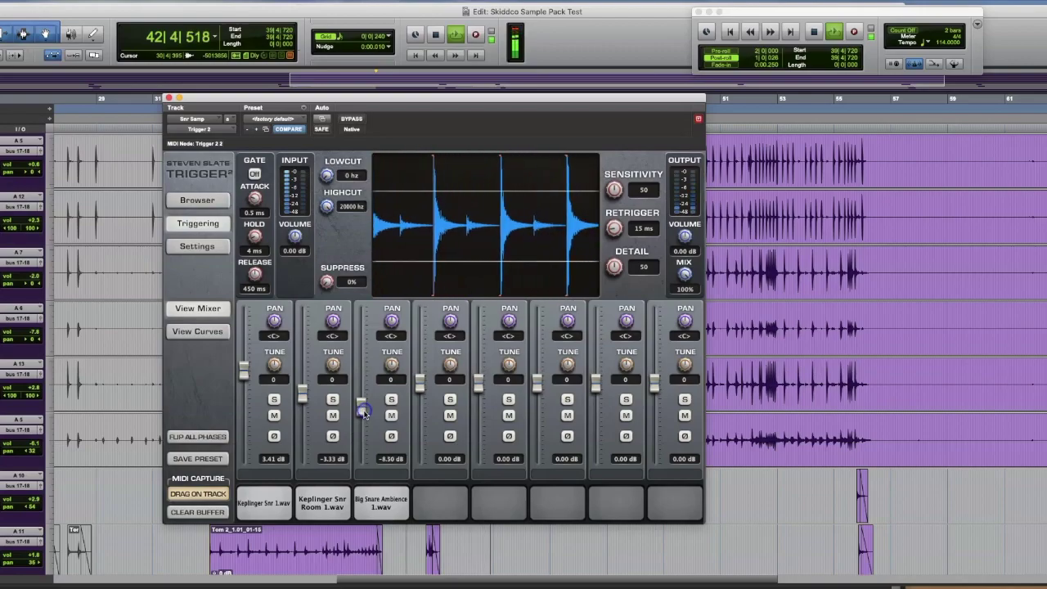
left_click_drag(364, 410, 360, 416)
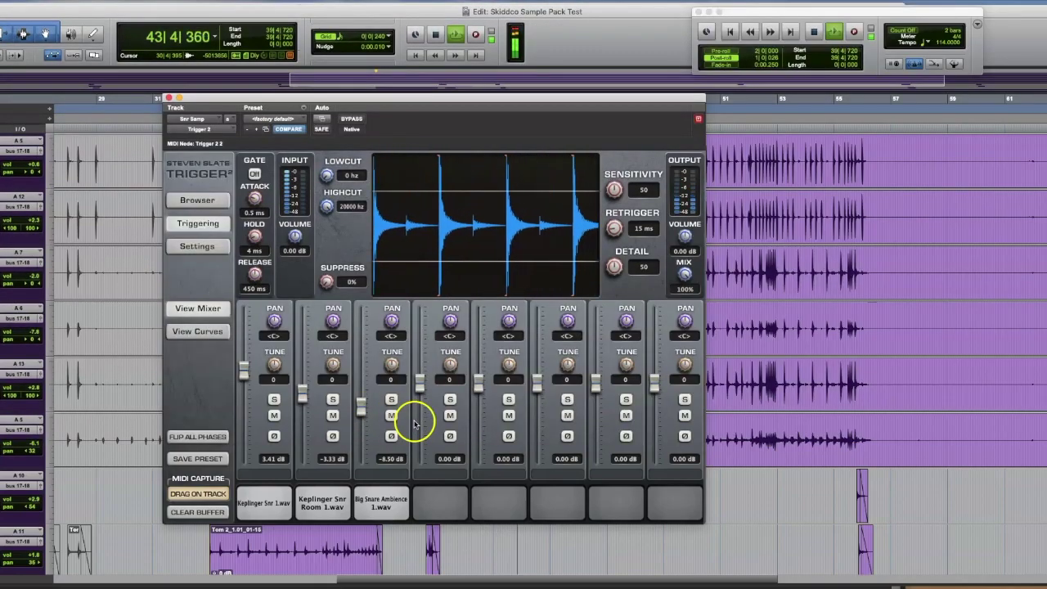
key("space")
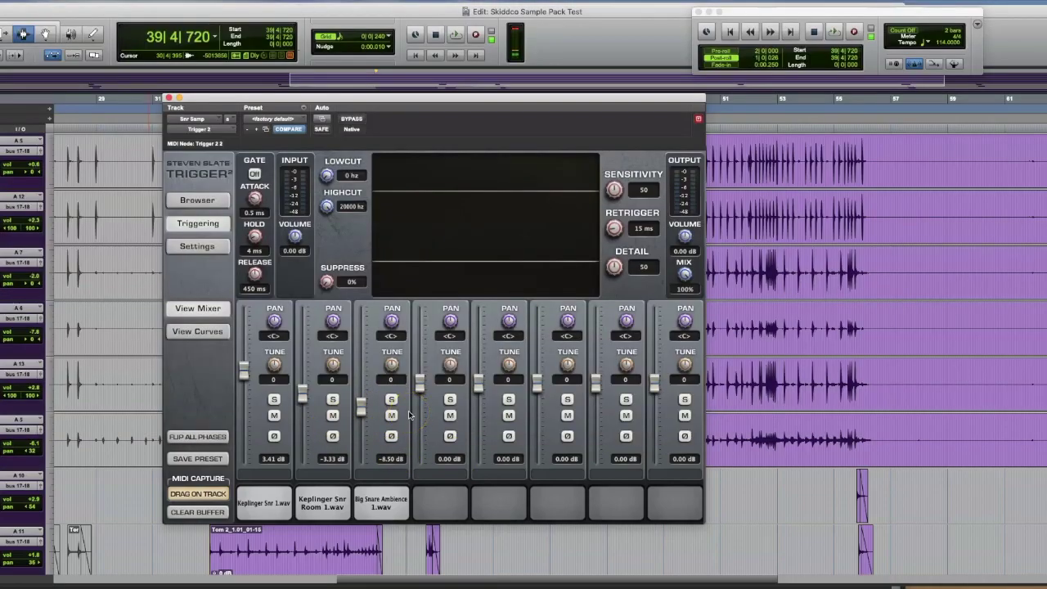
Compare with the ambience layer muted, then set layer 2 to -0.66 dB and layer 1 to 2.43 dB.
key("space")
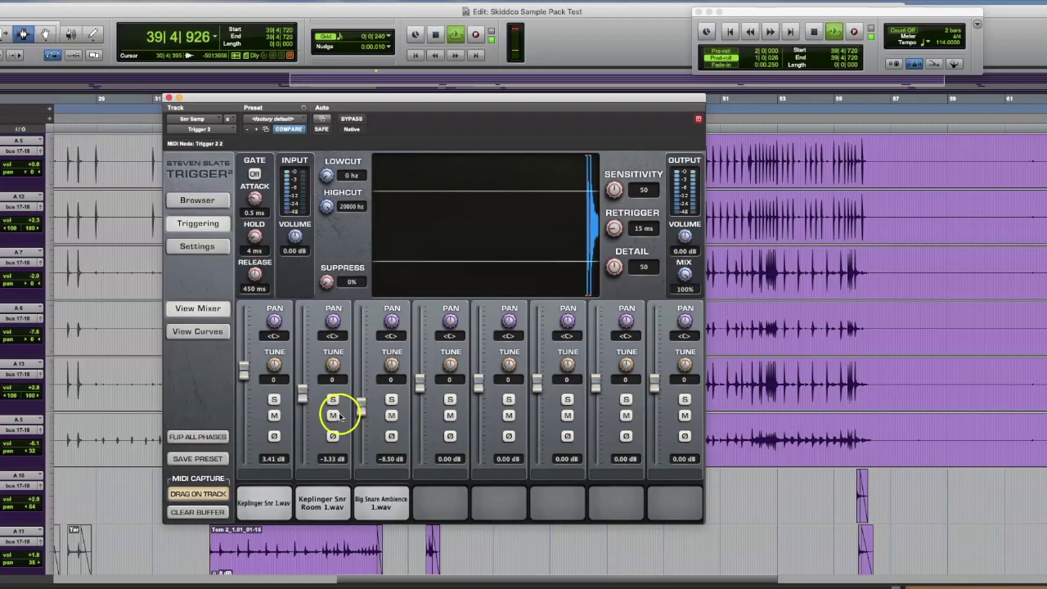
left_click(334, 417)
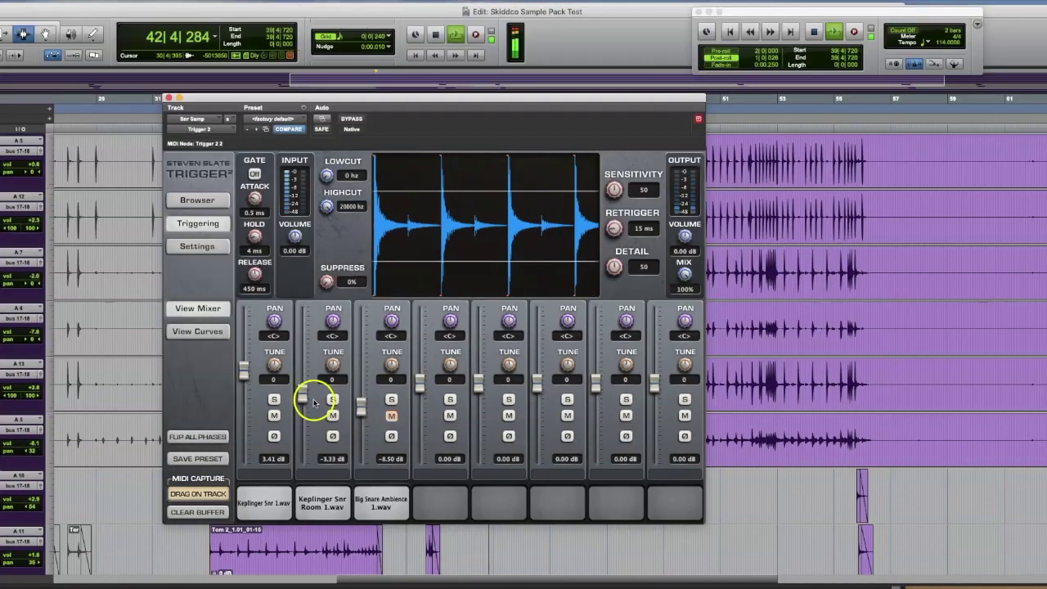
mouse_move(302, 394)
left_mouse_down()
mouse_move(303, 365)
mouse_move(302, 378)
left_mouse_up()
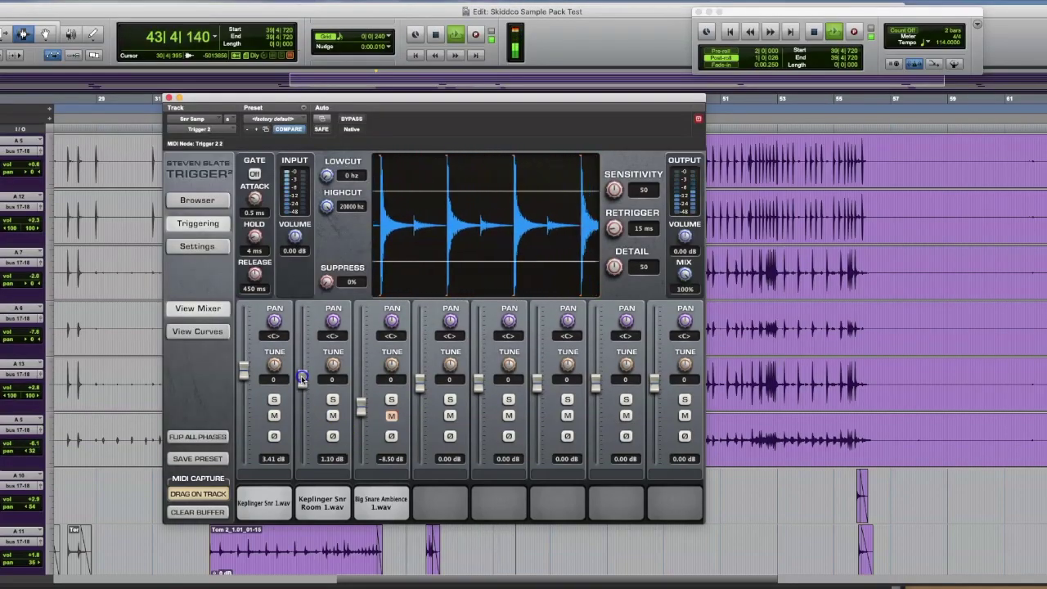
left_click(392, 417)
left_click(391, 416)
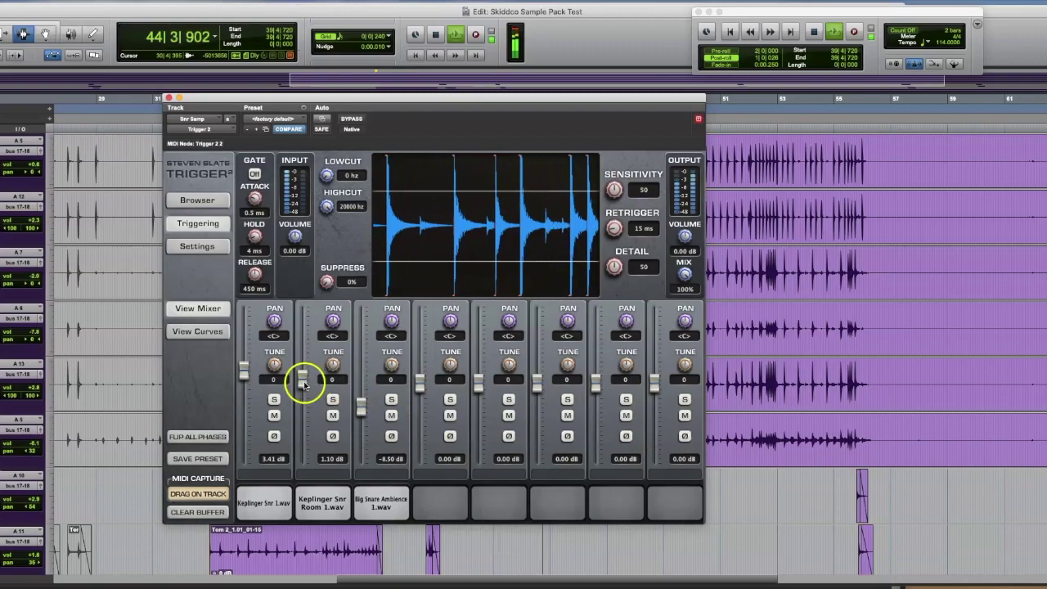
left_click_drag(302, 379, 255, 376)
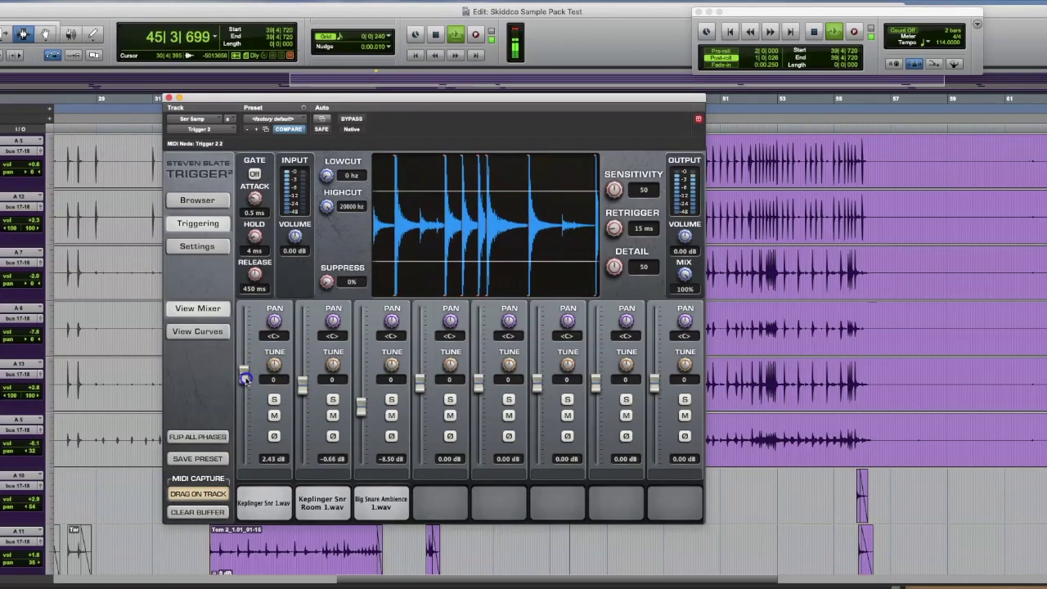
left_click(381, 442)
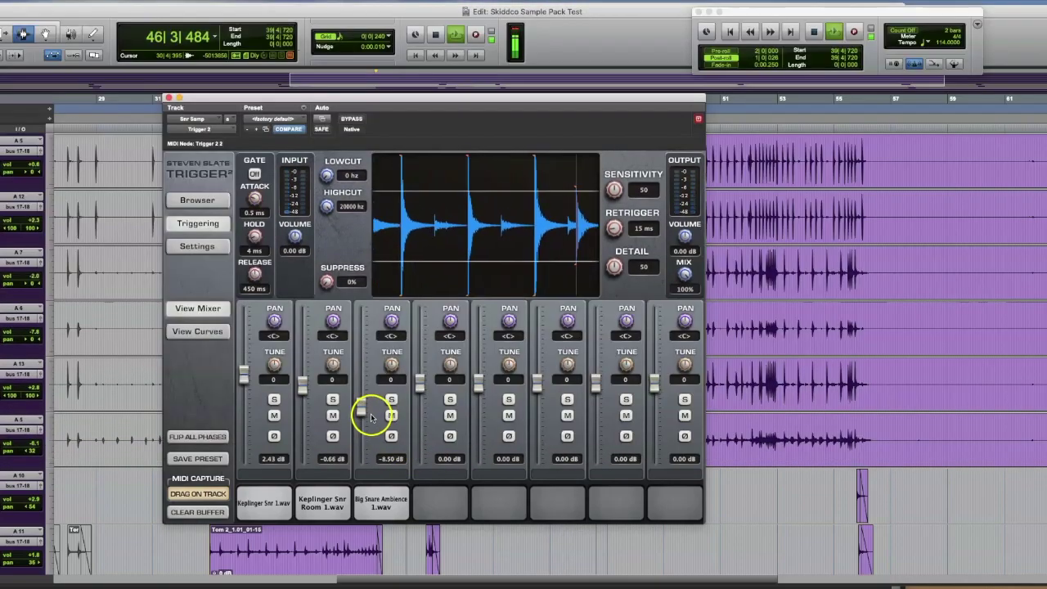
key("space")
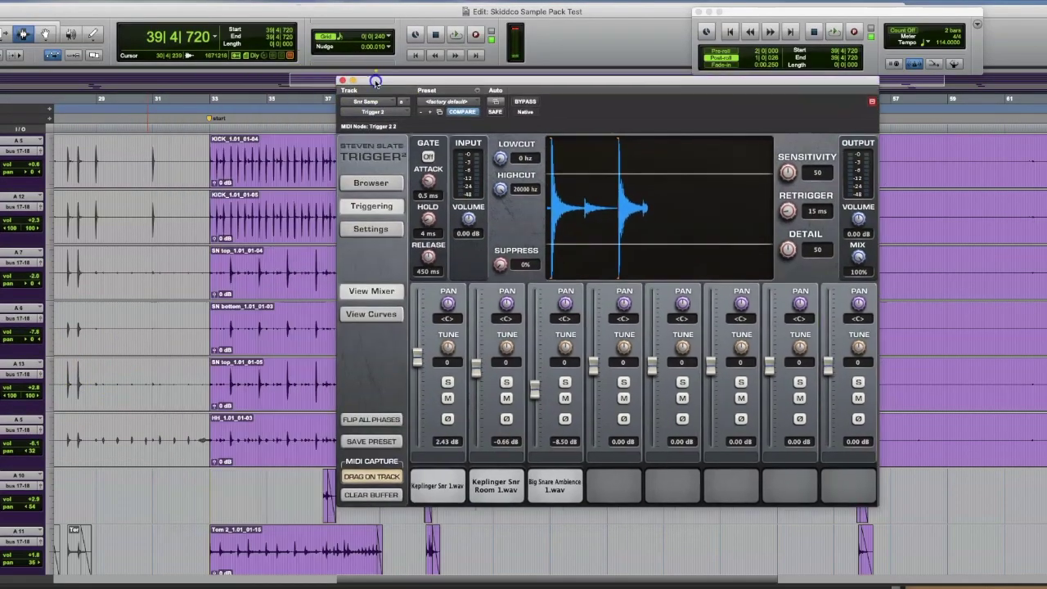
left_click_drag(200, 104, 376, 87)
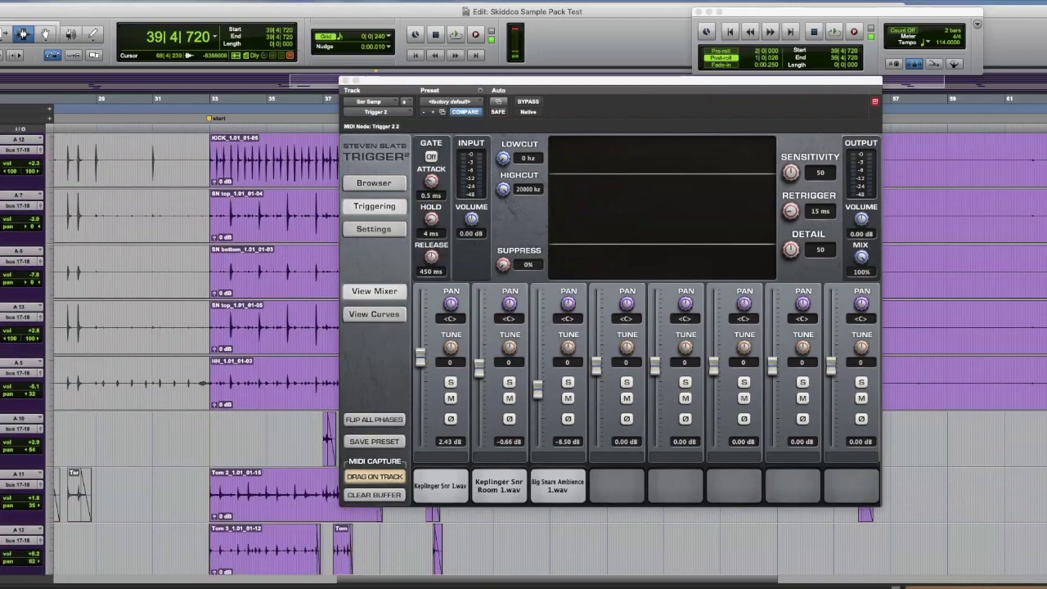
Insert a mono Steven Slate Trigger 2 on Tom 1 and close its window.
scroll(196, 352, "down", 5)
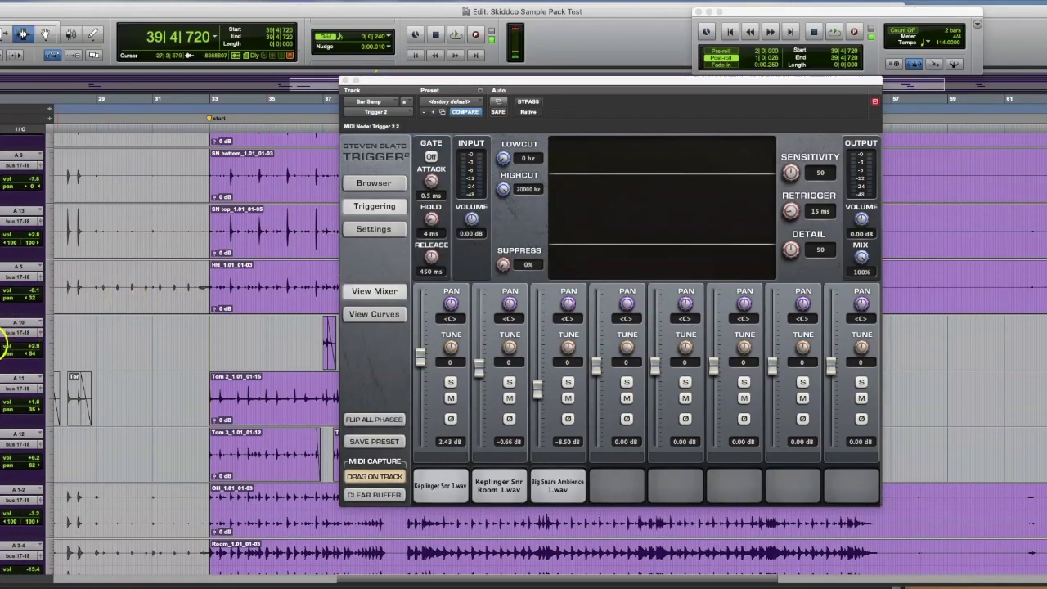
left_click(25, 237)
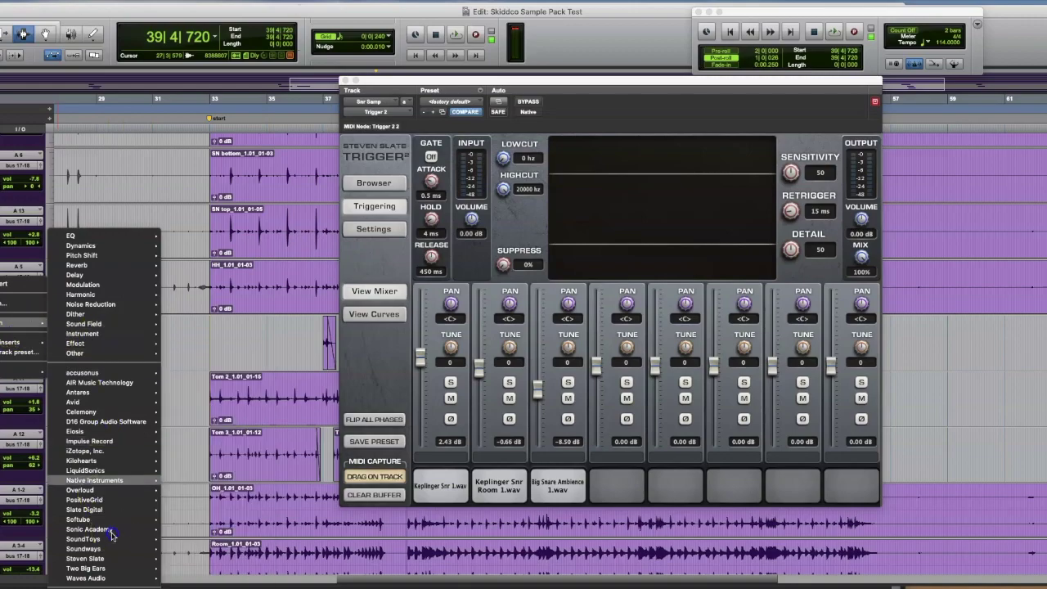
mouse_move(85, 559)
left_click(210, 571)
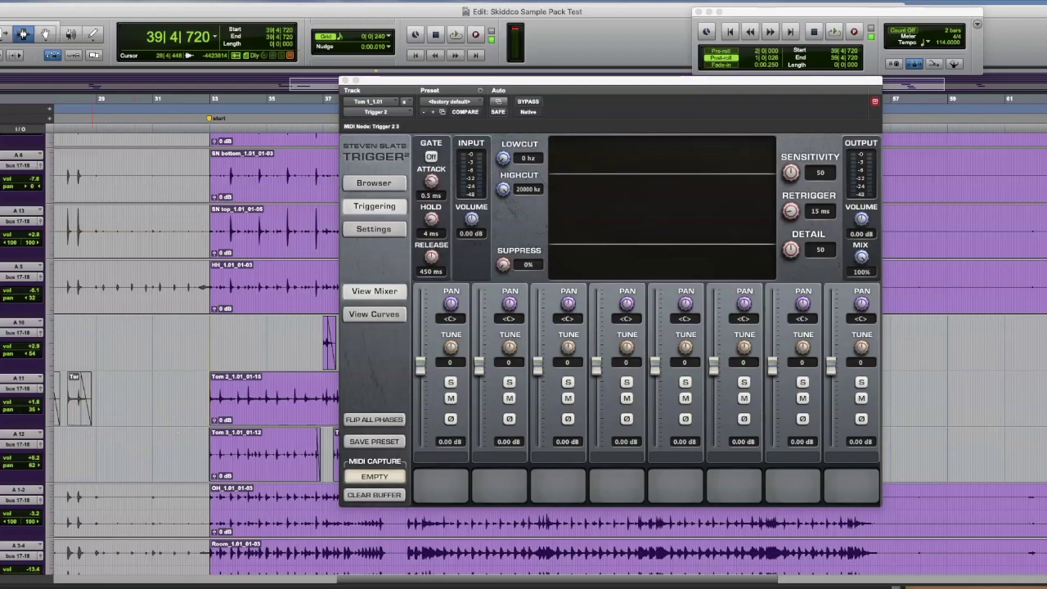
key("super+w")
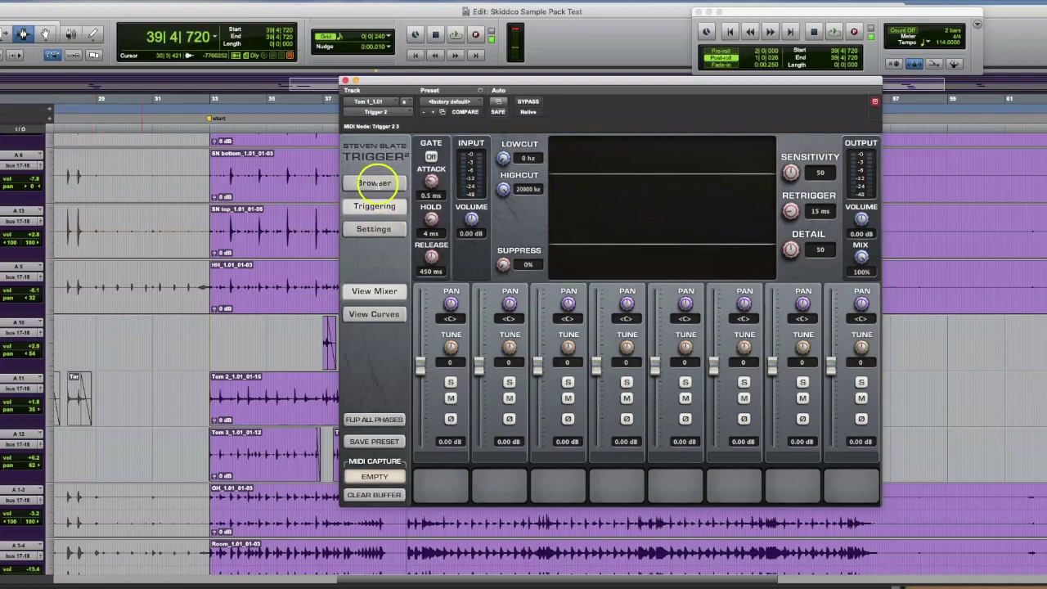
Audition the VOL II Neve Toms - Tama files and load the 10 inch Tom 1 and Room 1 onto pads 1–2.
left_click(374, 183)
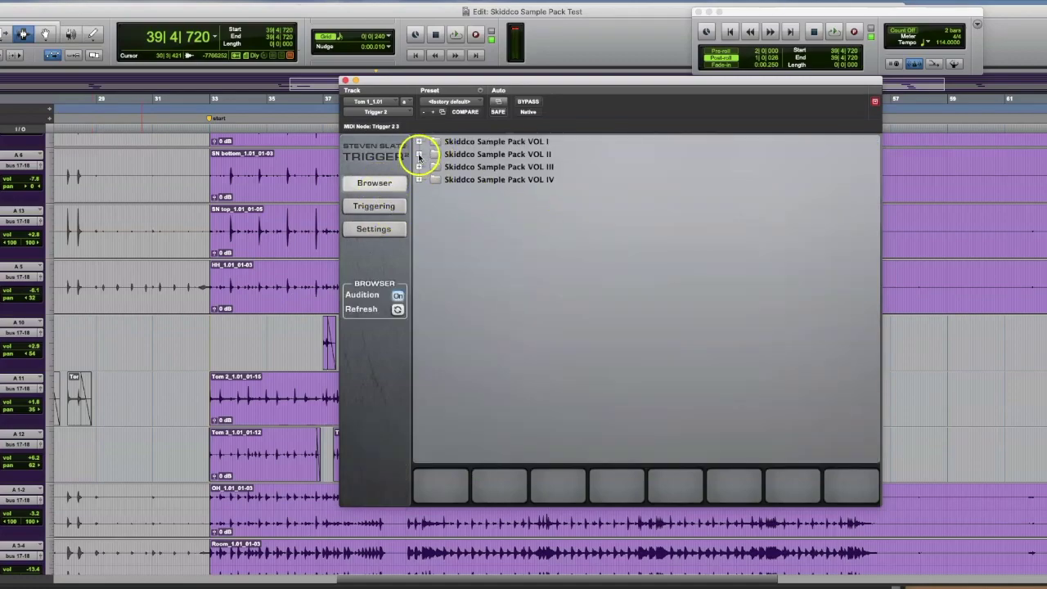
left_click(419, 154)
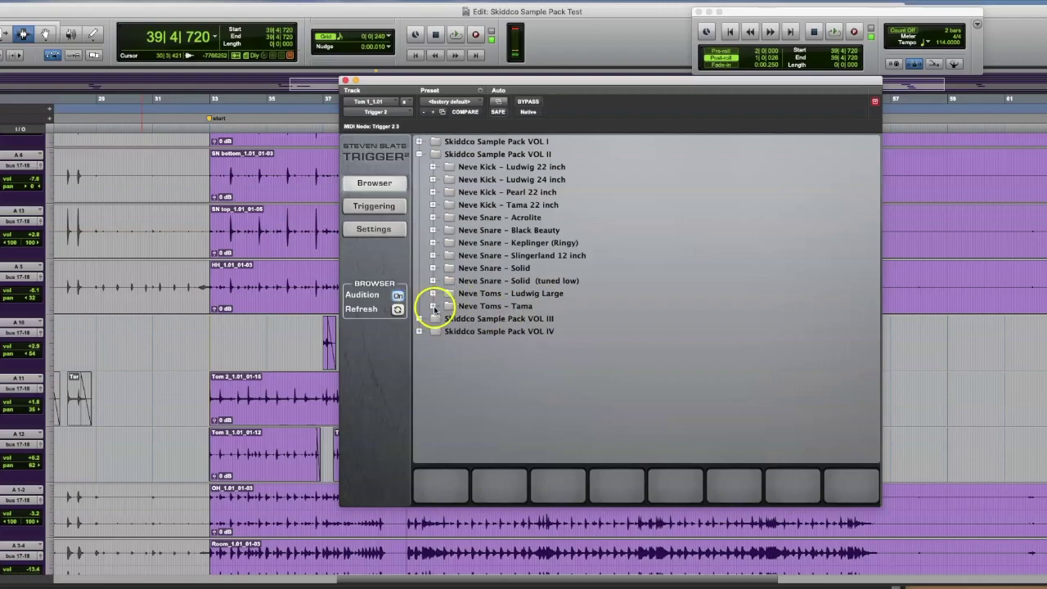
left_click(433, 306)
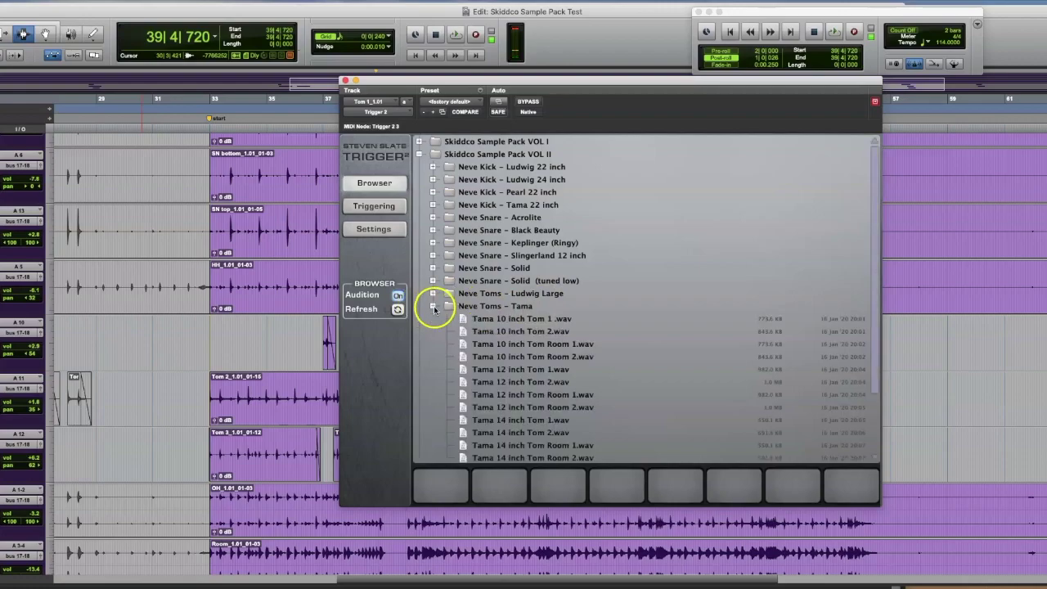
left_click(507, 320)
left_click(506, 371)
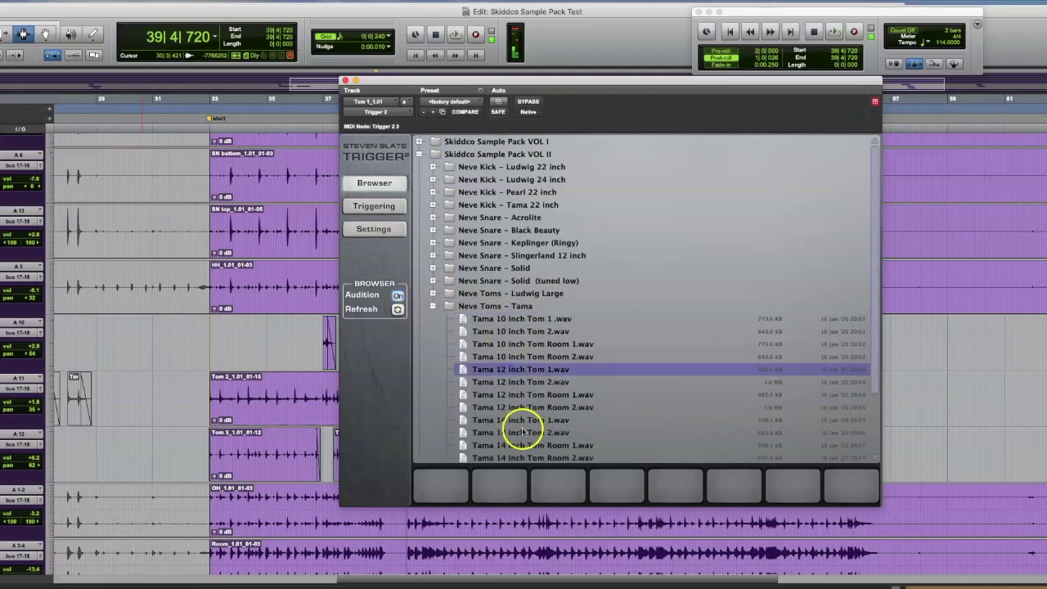
left_click(523, 421)
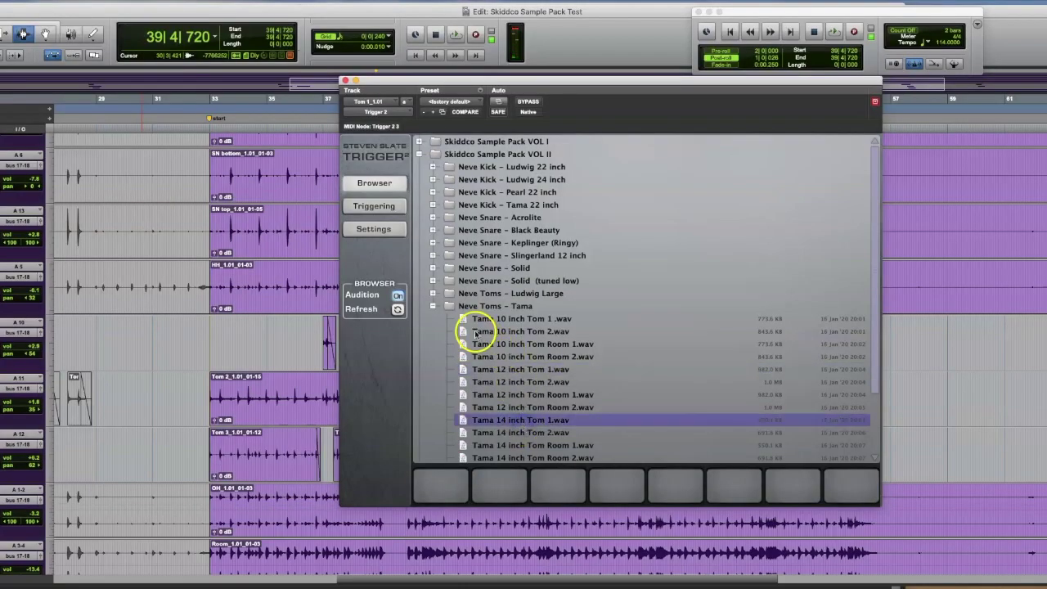
left_click_drag(465, 321, 442, 486)
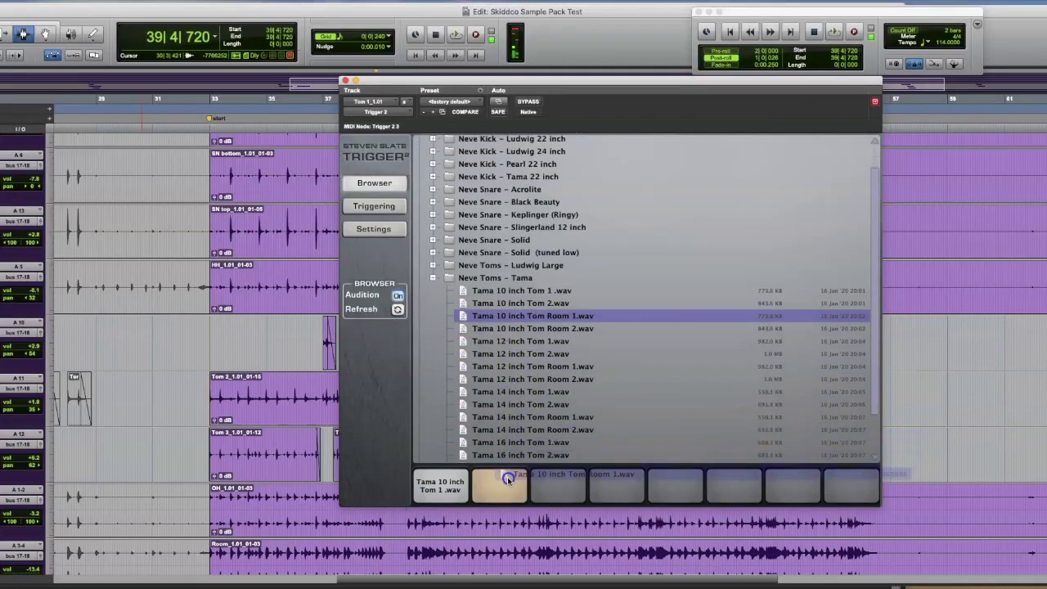
left_click_drag(463, 333, 508, 486)
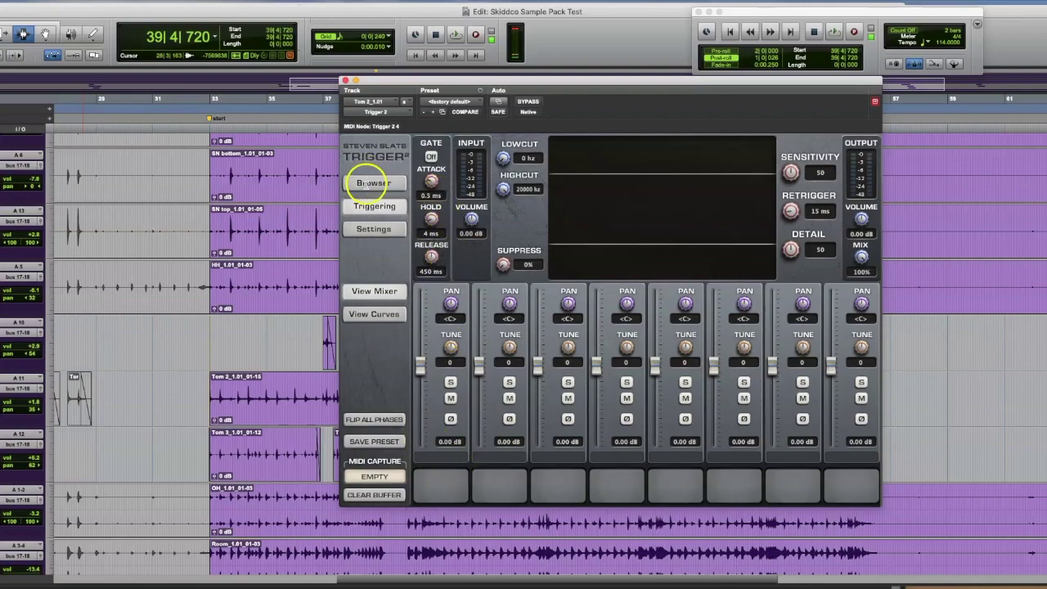
Load Tama 12 inch Tom 1 and Tom Room 1 onto pads 1–2 of Tom 2's Trigger.
left_click(368, 183)
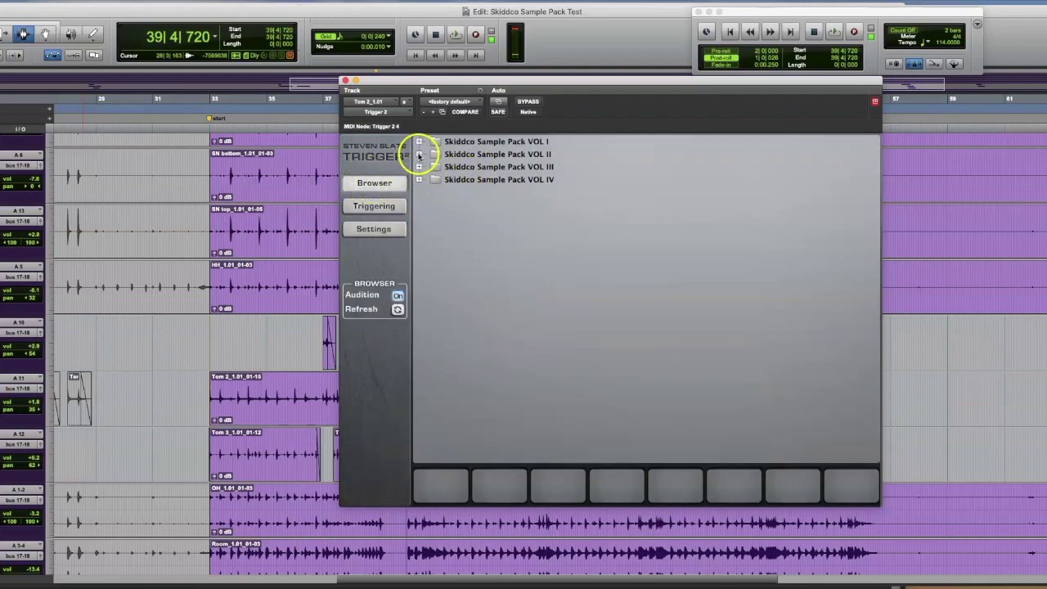
left_click(418, 155)
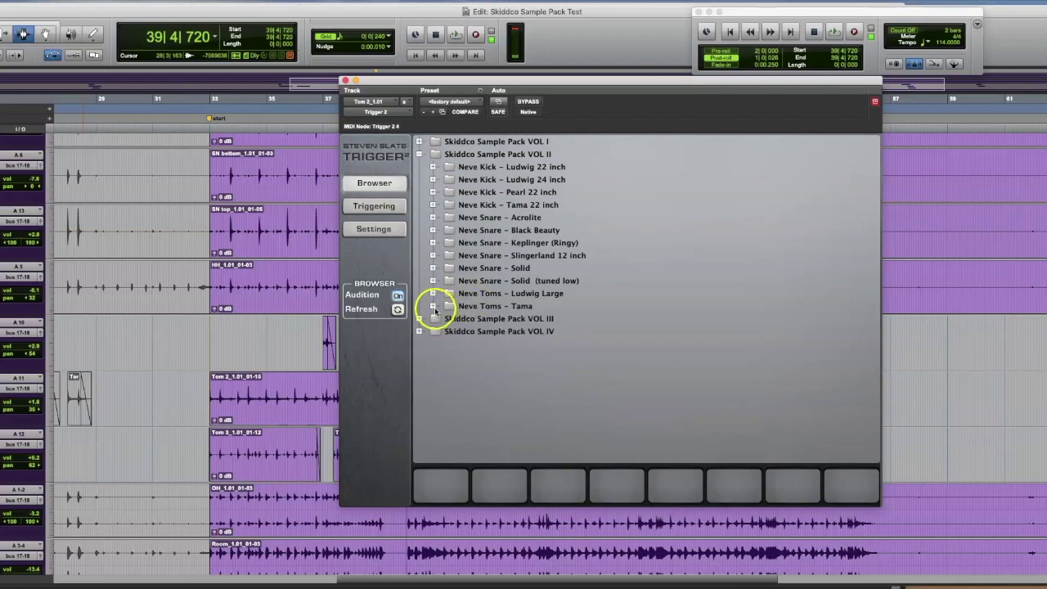
left_click(432, 306)
left_click(513, 372)
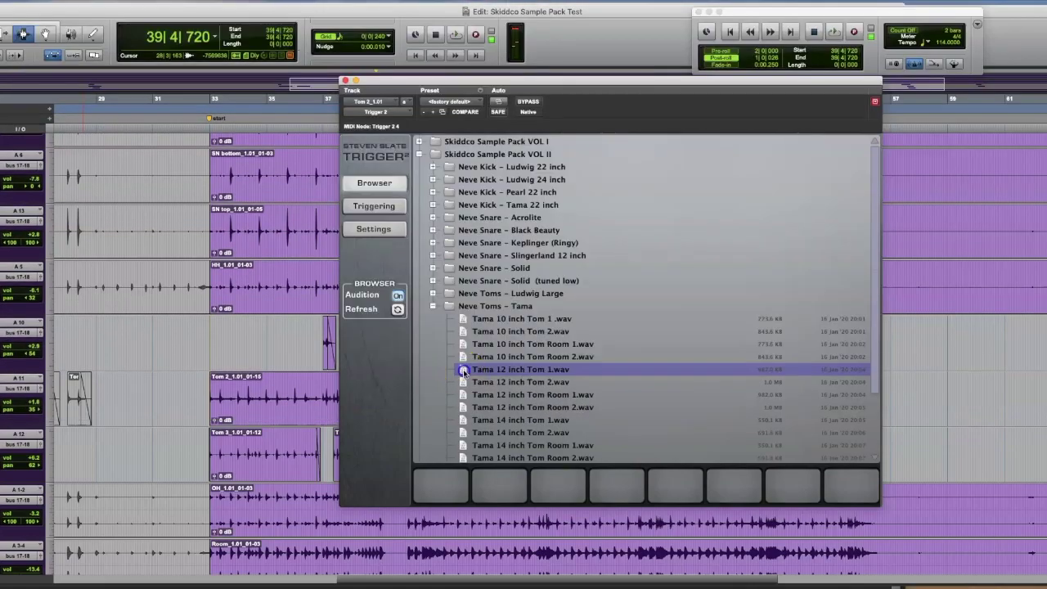
left_click_drag(514, 372, 443, 489)
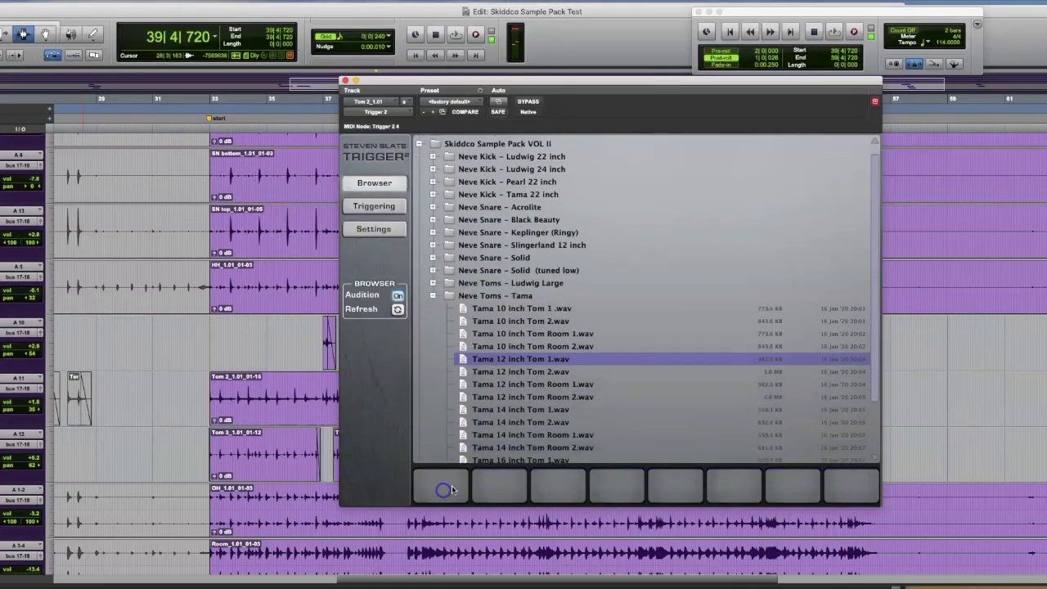
left_click(464, 384)
left_click_drag(463, 384, 501, 487)
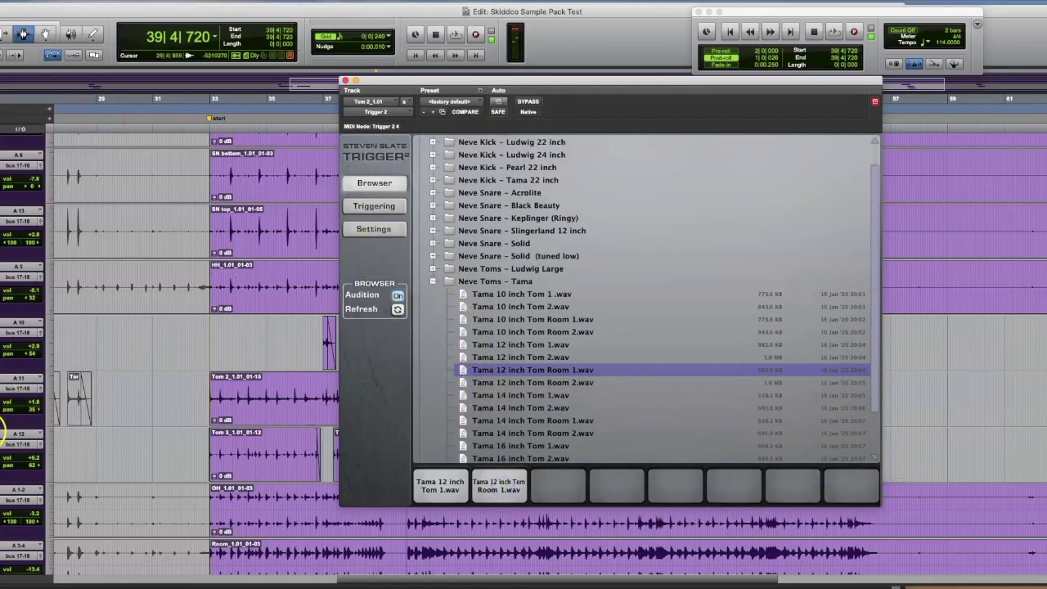
Load Tama 14 inch Tom 1 and Tom Room 1 onto pads 1–2 of Tom 3's Trigger.
left_click(2, 432)
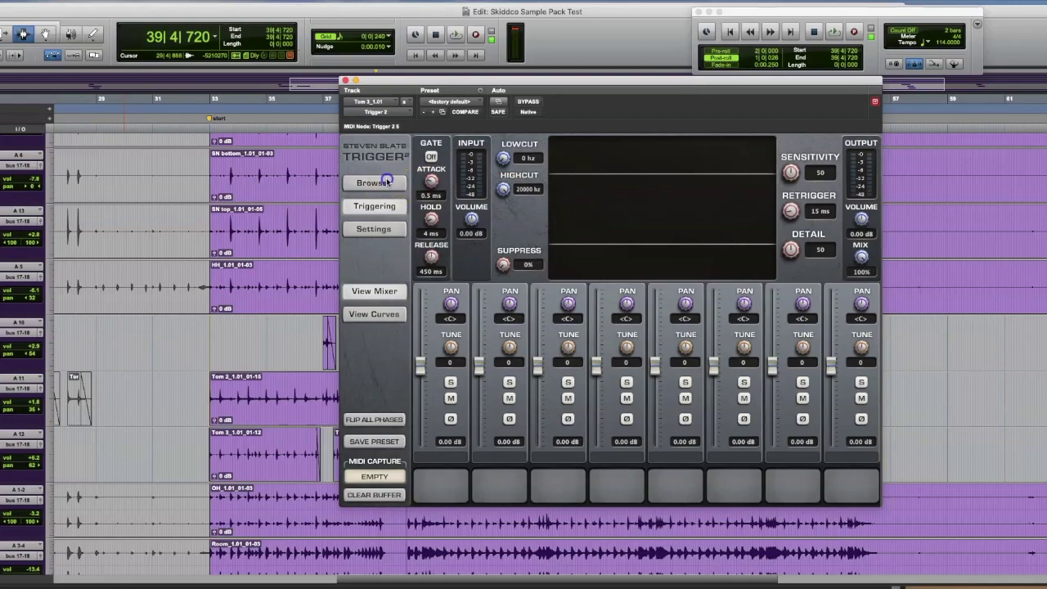
left_click(388, 182)
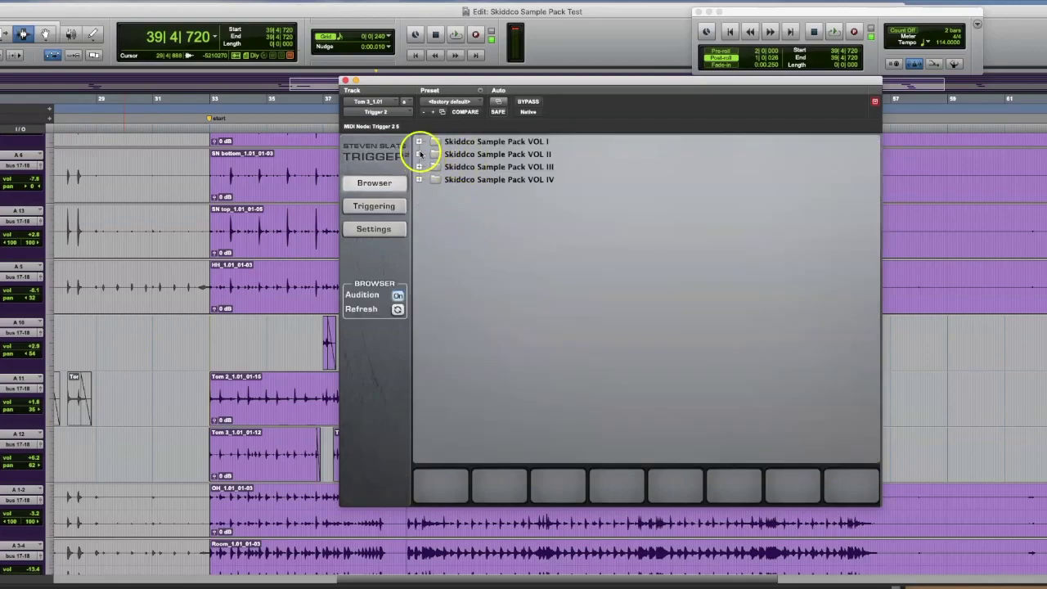
left_click(419, 154)
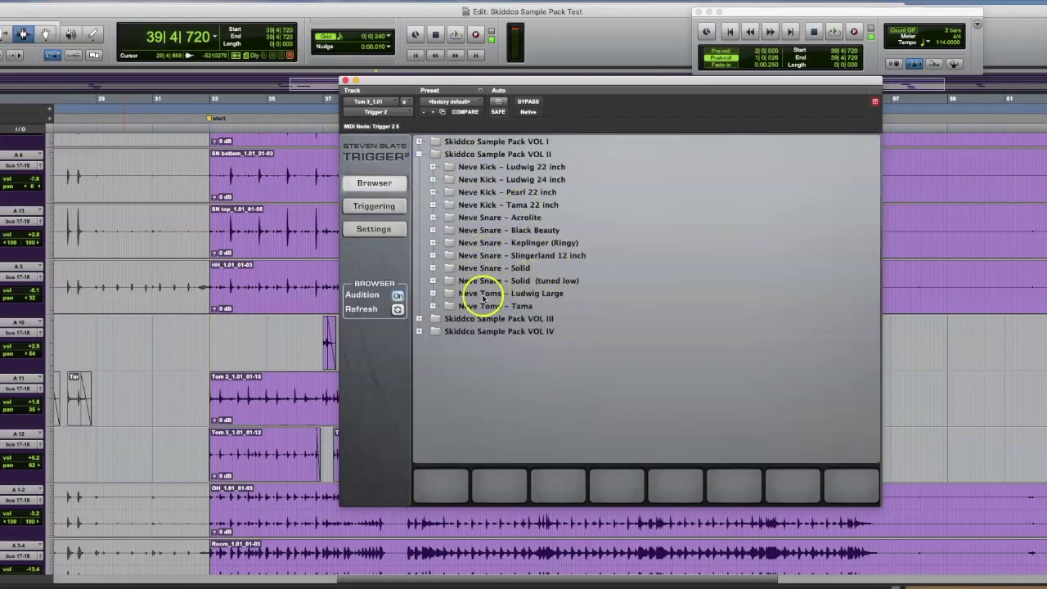
left_click(432, 306)
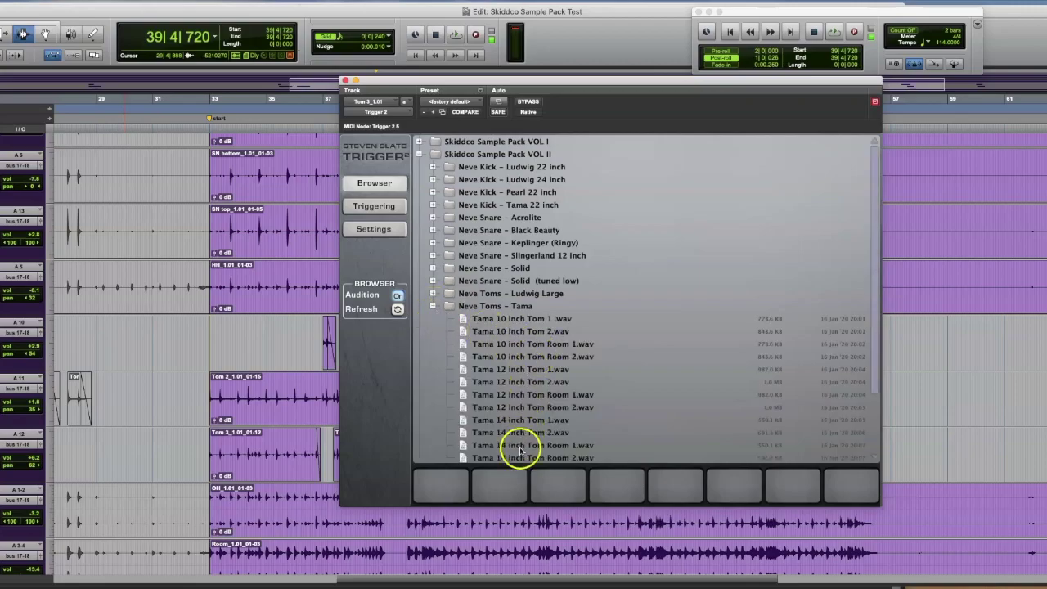
left_click(462, 432)
left_click_drag(463, 419, 453, 485)
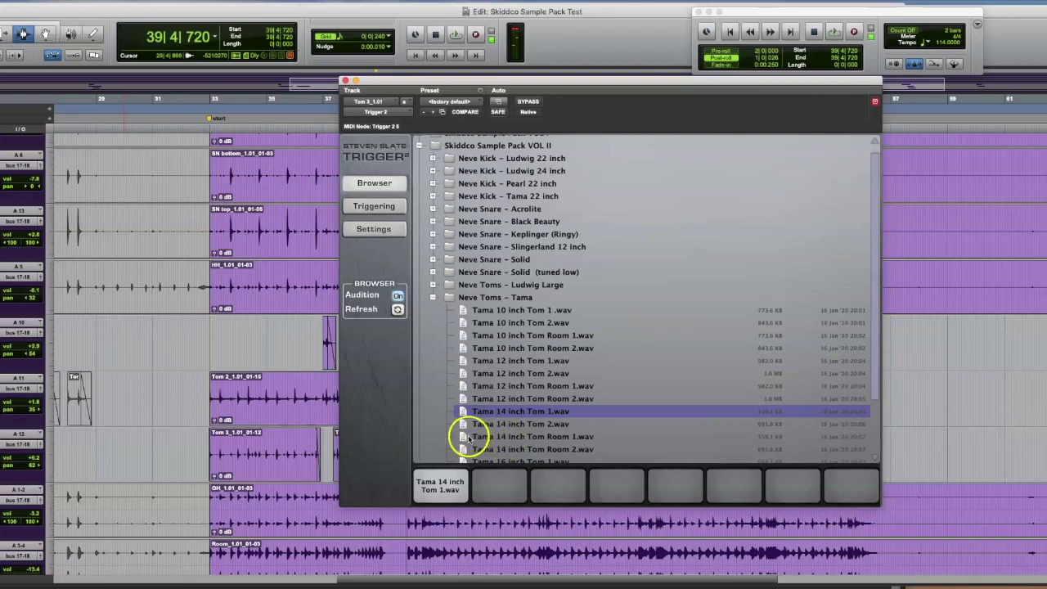
left_click(462, 437)
left_click_drag(461, 436, 505, 494)
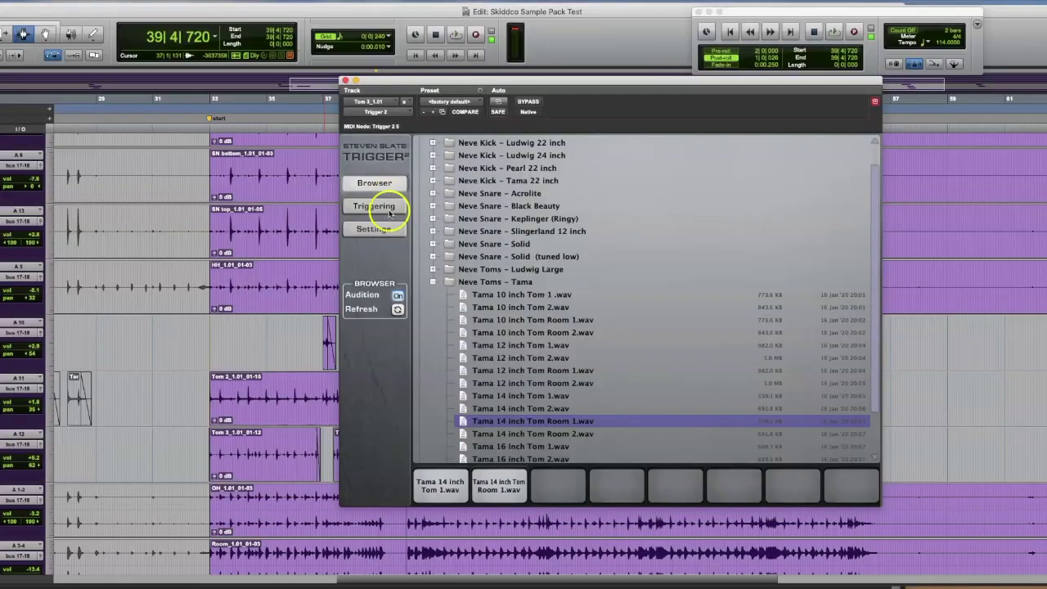
left_click(374, 206)
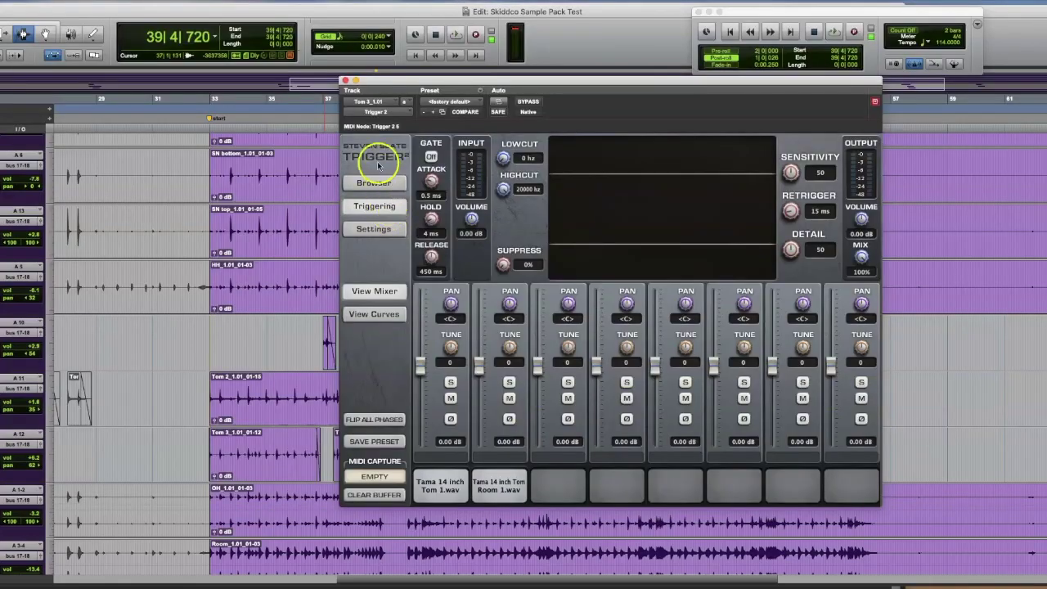
Close the Trigger window and play the session from near bar 37 to hear the toms.
left_click(345, 81)
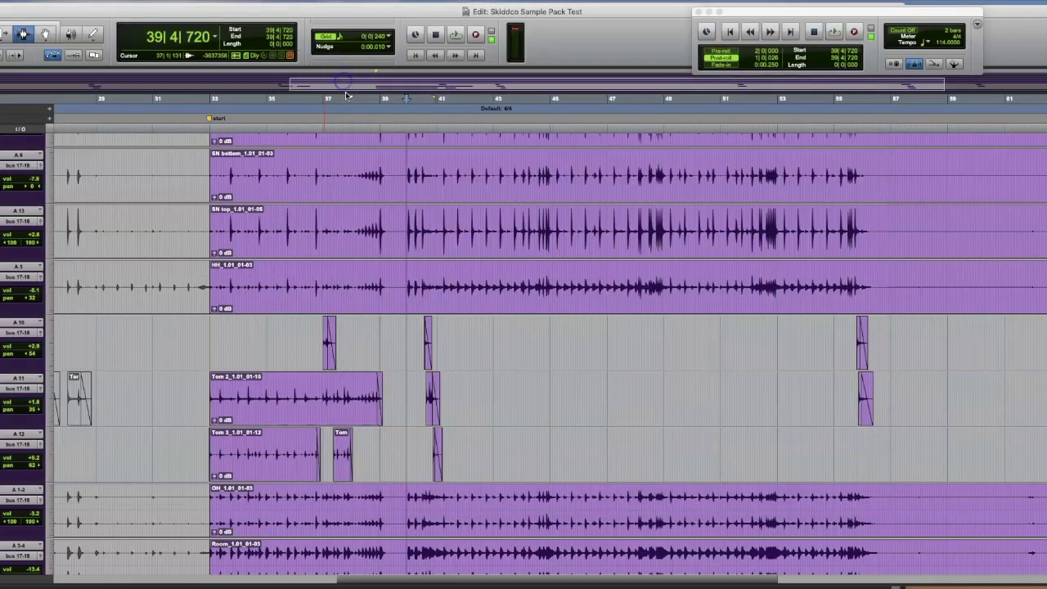
left_click(323, 333)
key("space")
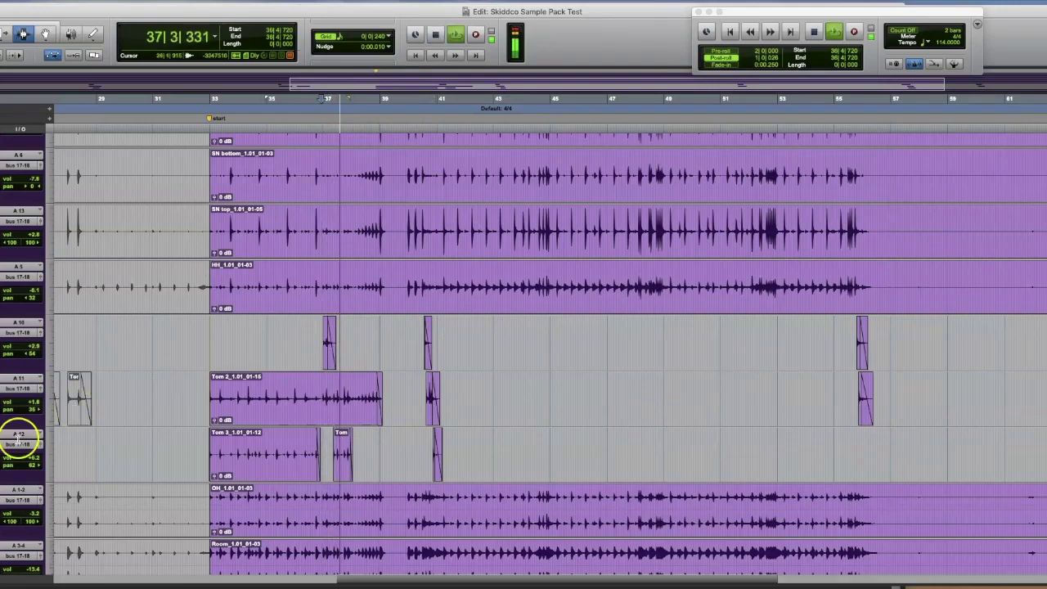
key("F6+F7")
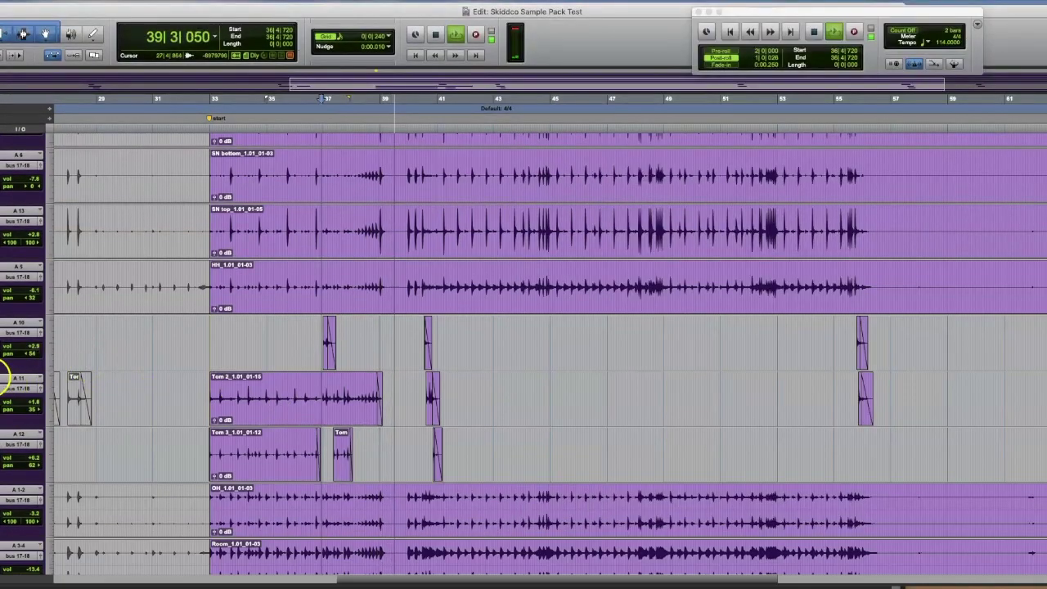
Raise Tom 1's Trigger 2 close tom sample to 8.86 dB.
left_click(5, 379)
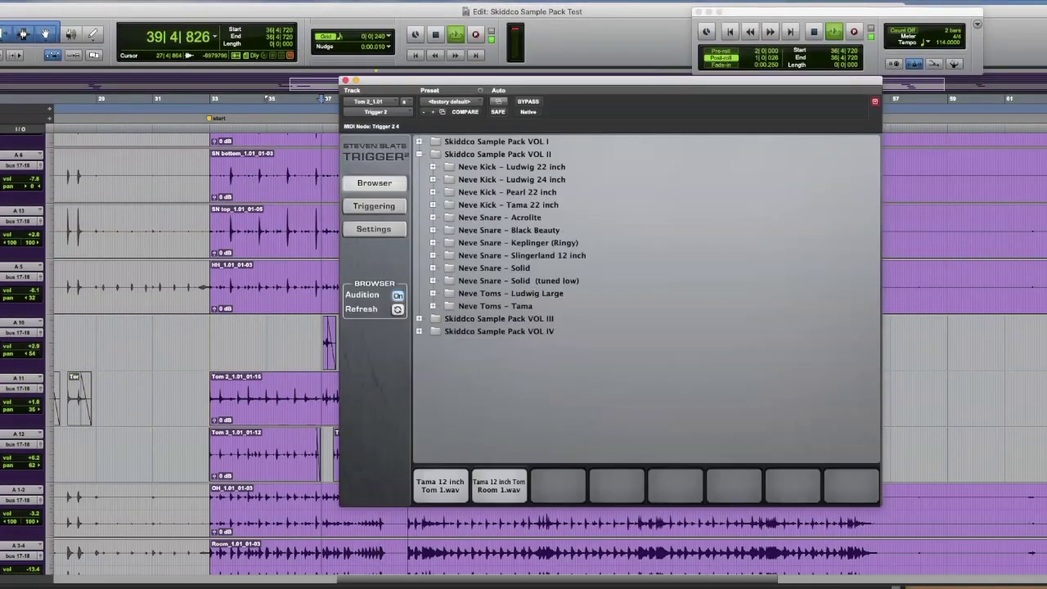
left_click(374, 206)
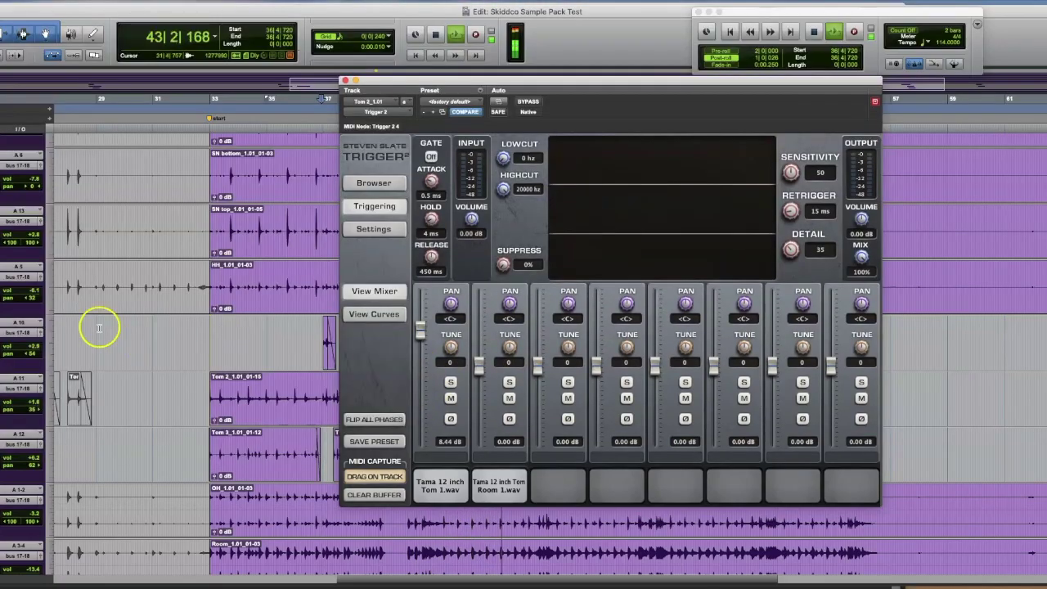
left_click(33, 336)
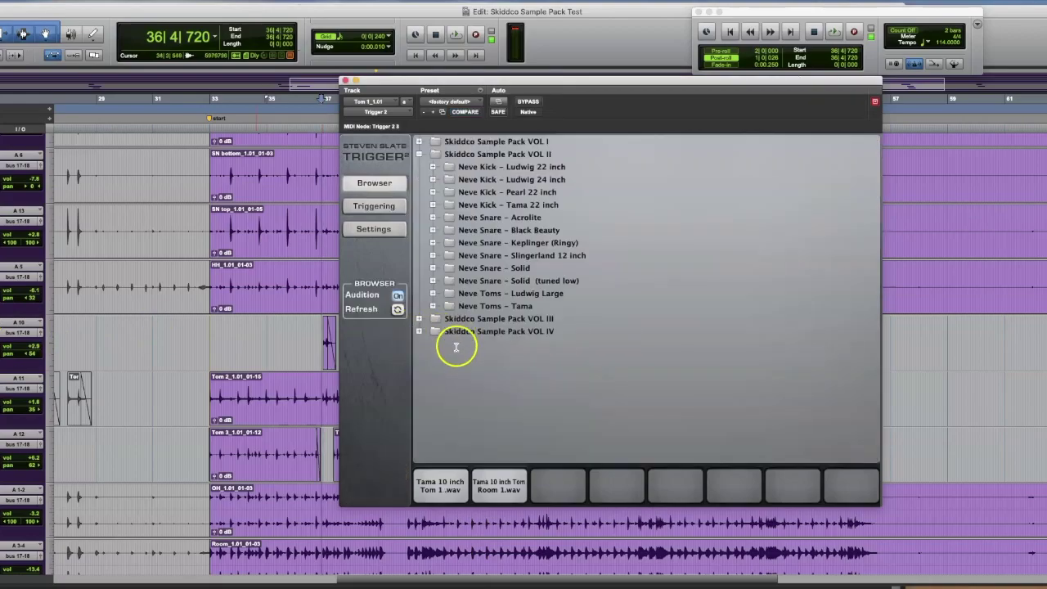
left_click(380, 205)
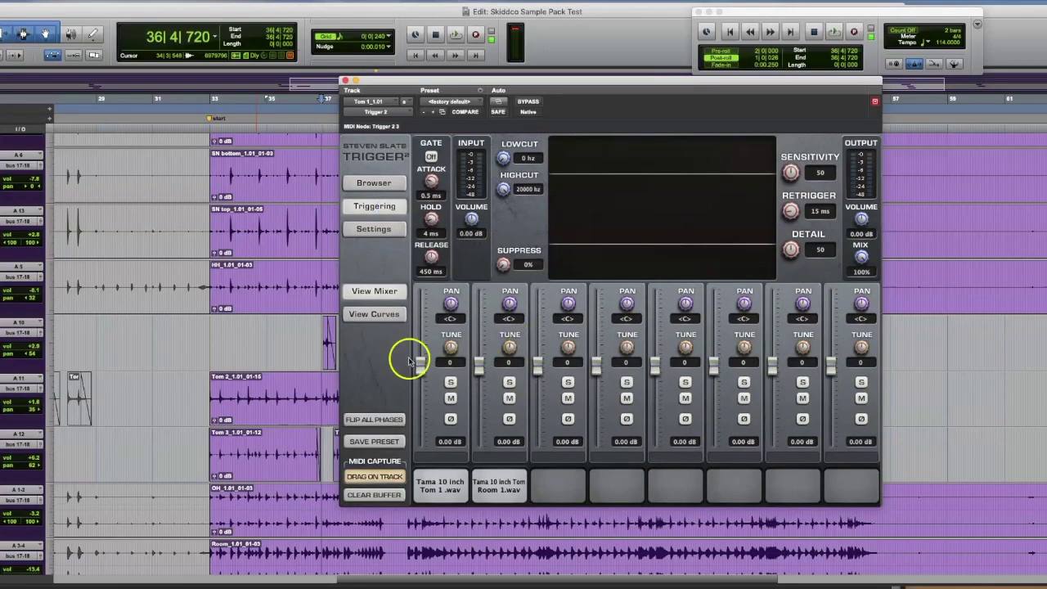
left_click_drag(422, 367, 422, 327)
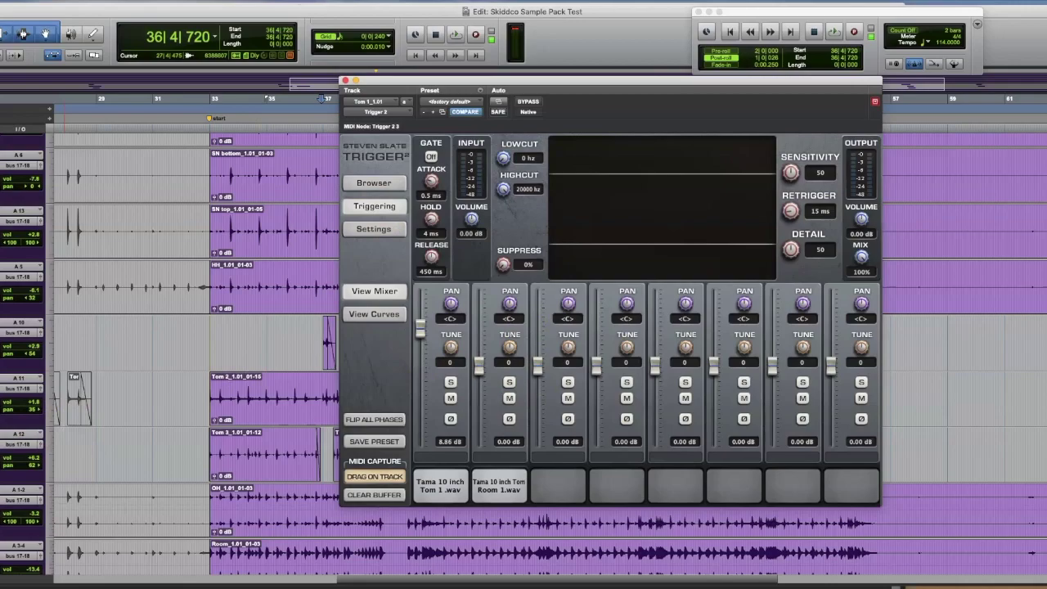
Raise Tom 3's close tom sample to about 8.66 dB and play back the drums.
left_click(338, 429)
left_click_drag(420, 367, 419, 362)
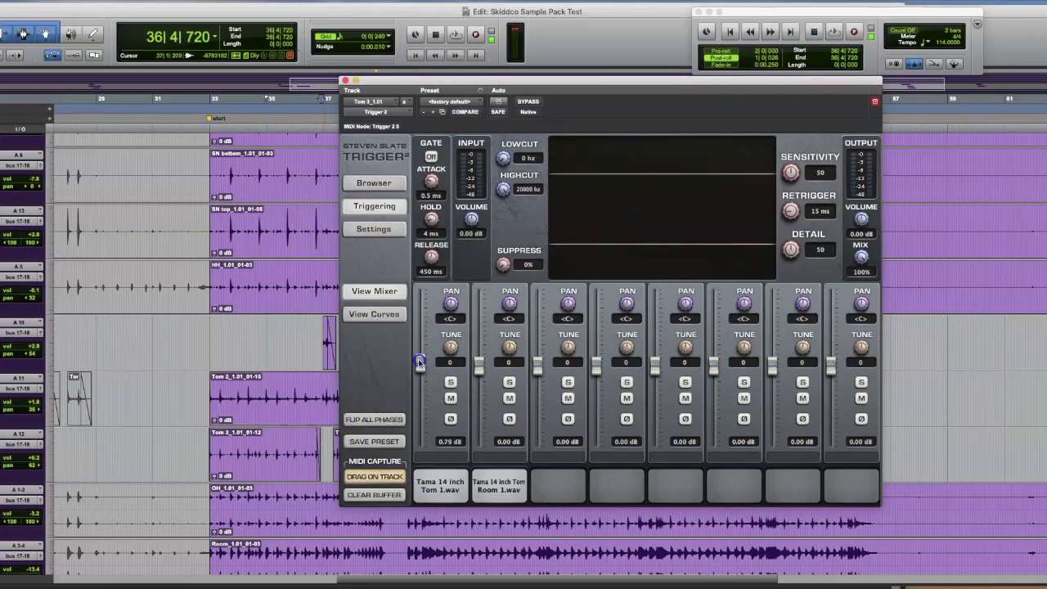
key("space")
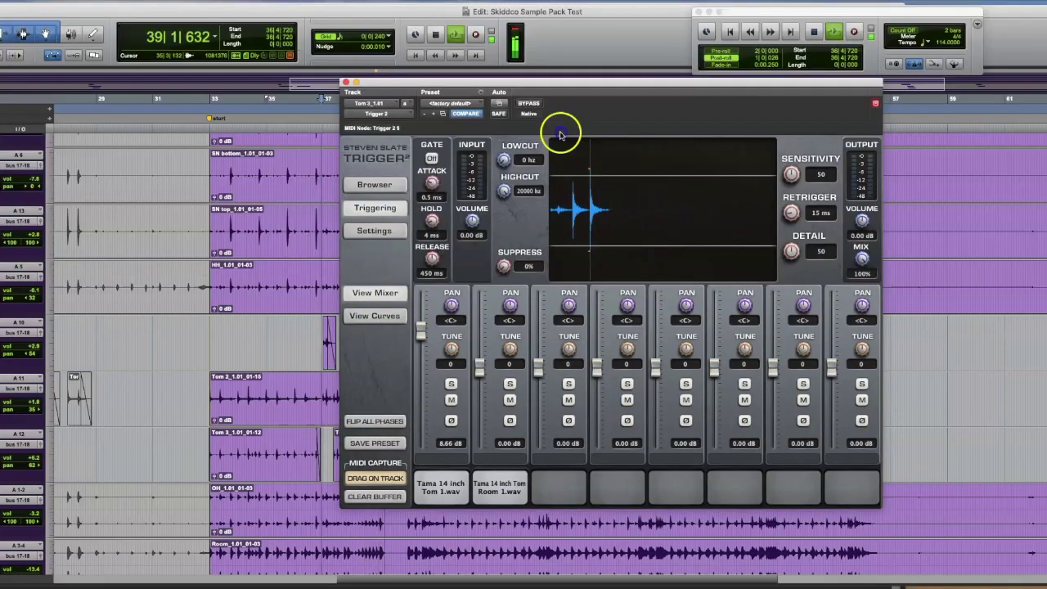
left_click_drag(561, 129, 919, 241)
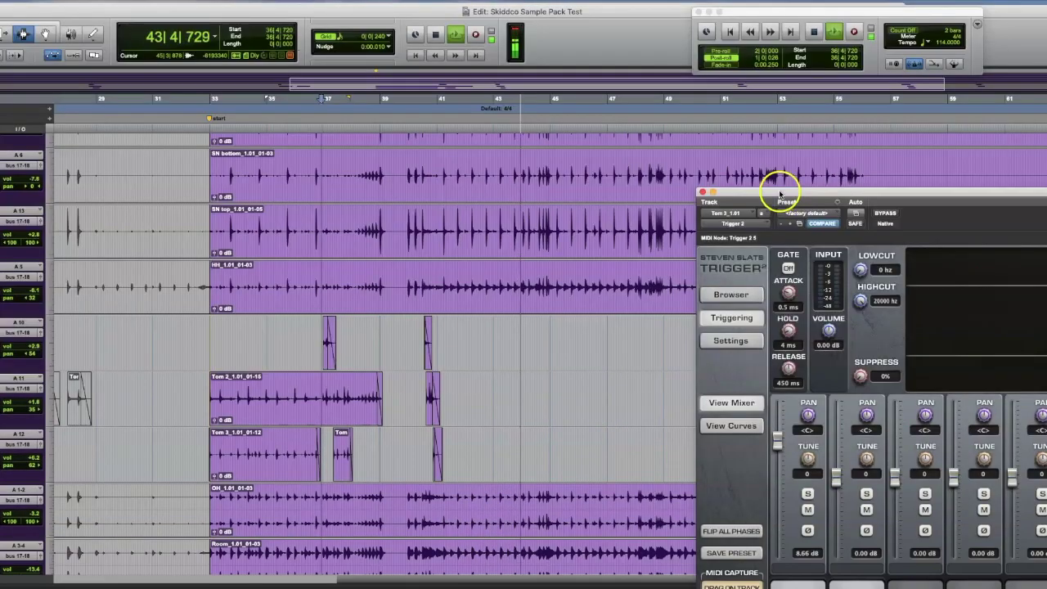
left_click_drag(781, 192, 542, 388)
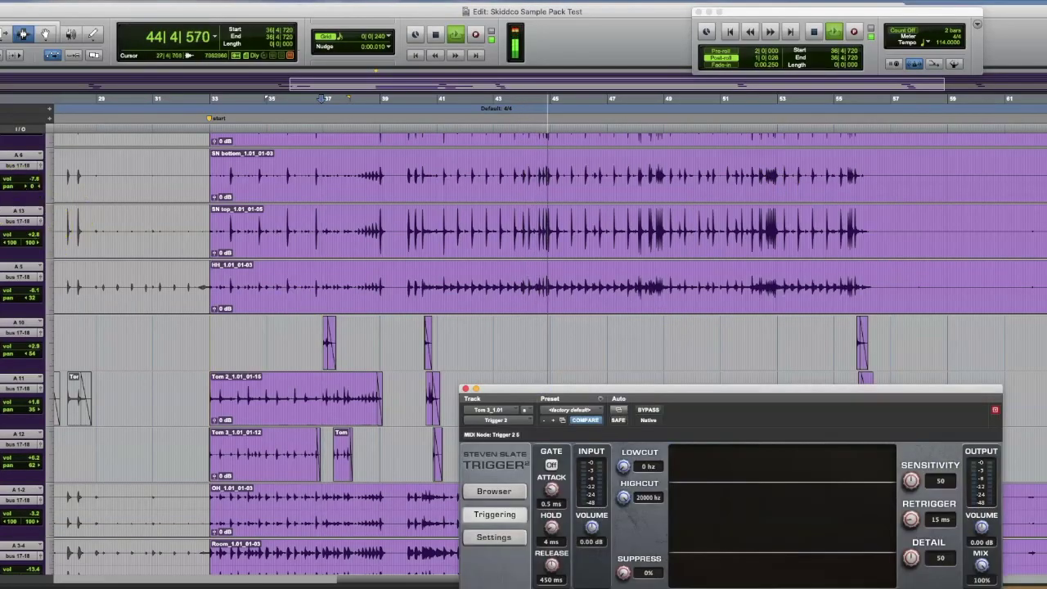
Reset the SN top track volume to 0.0 dB and stop playback.
left_click(25, 235, "alt")
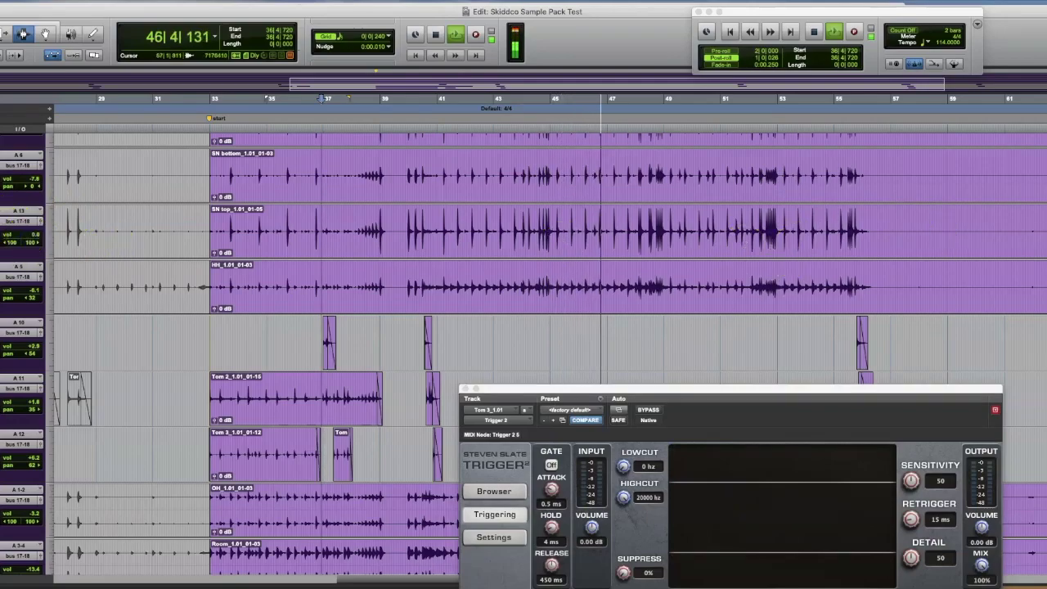
key("space")
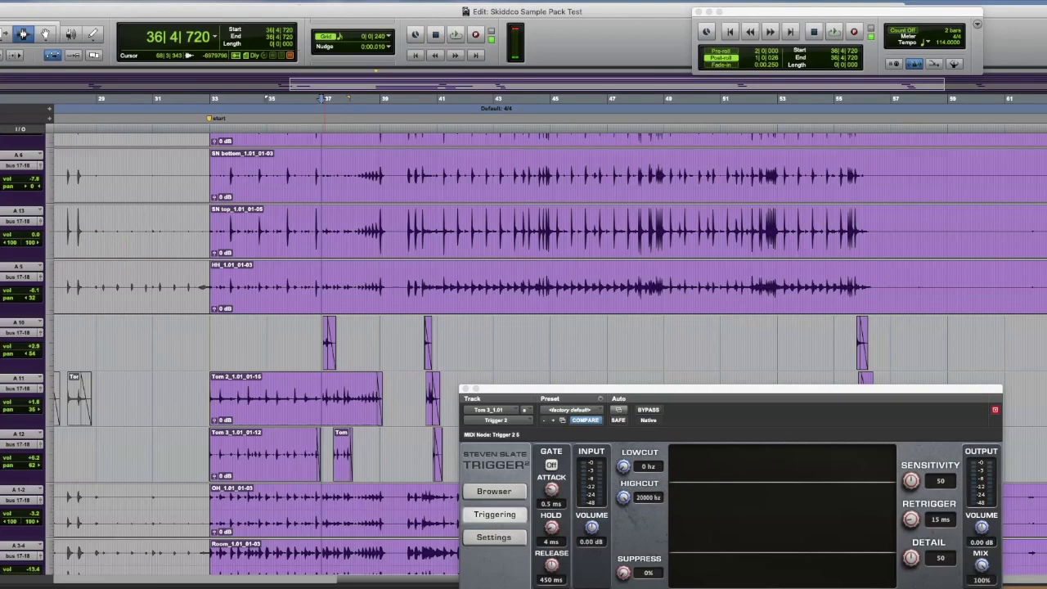
scroll(728, 351, "up", 3)
Show Trigger's sample browser with Skiddco VOL II collapsed and VOL I expanded.
left_click_drag(676, 389, 576, 145)
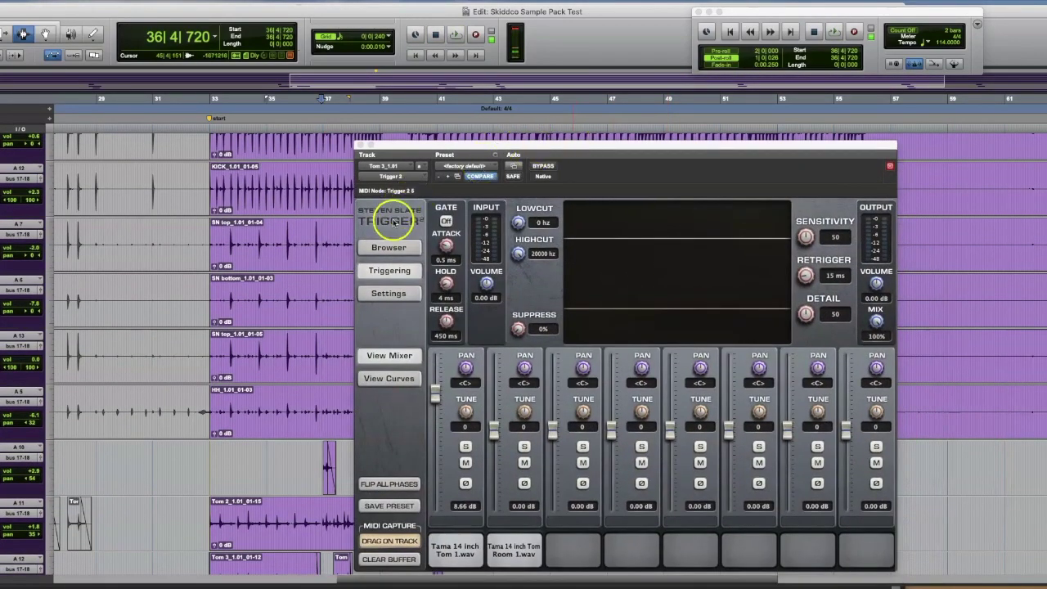
left_click(386, 246)
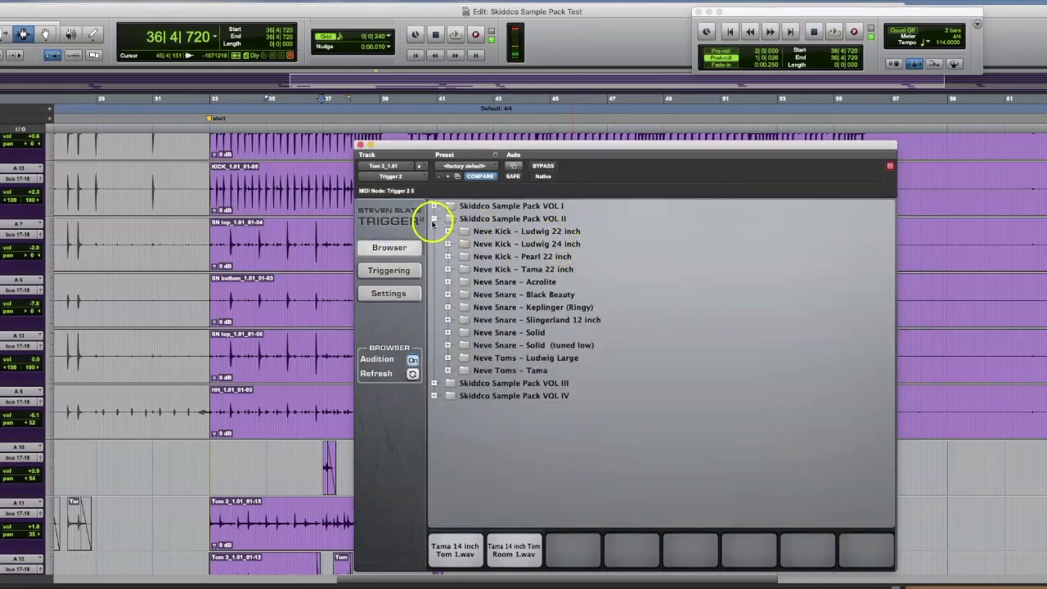
left_click(434, 218)
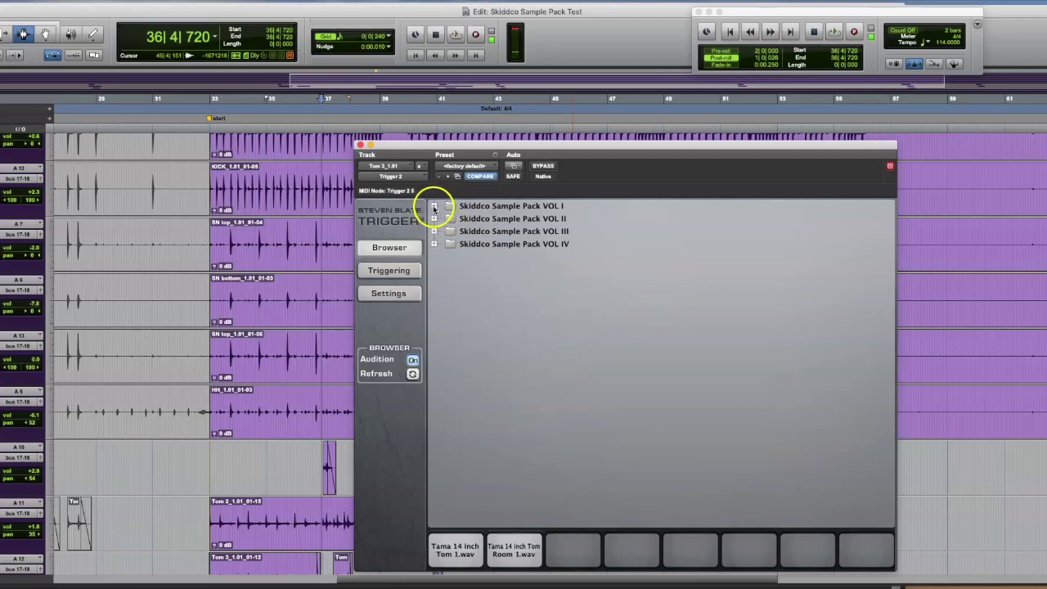
left_click(433, 206)
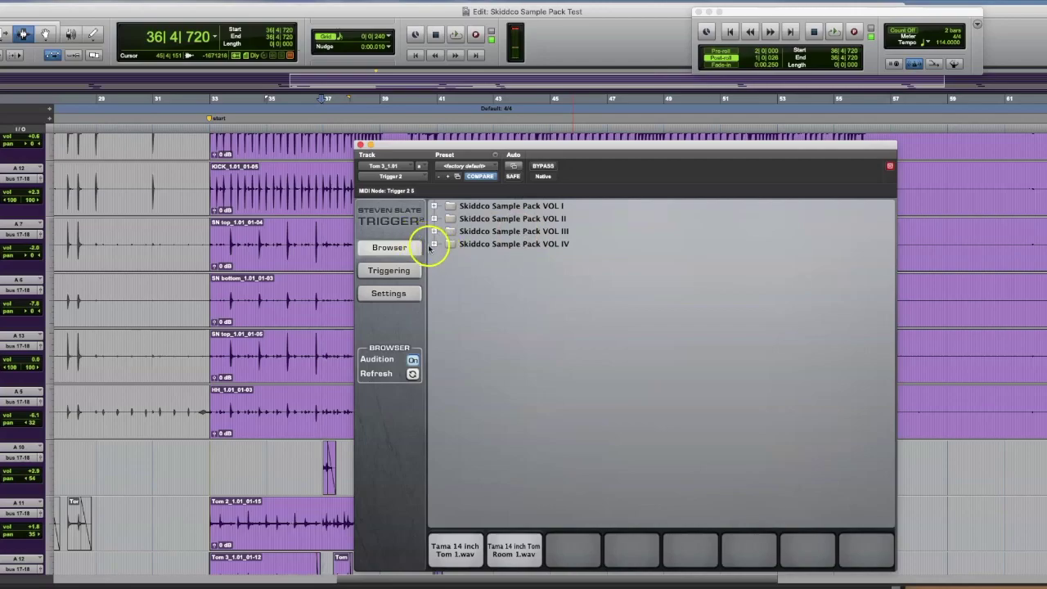
Audition Clap 1, 2, 6 and 8 from the Skiddco VOL IV Claps folder.
left_click(434, 245)
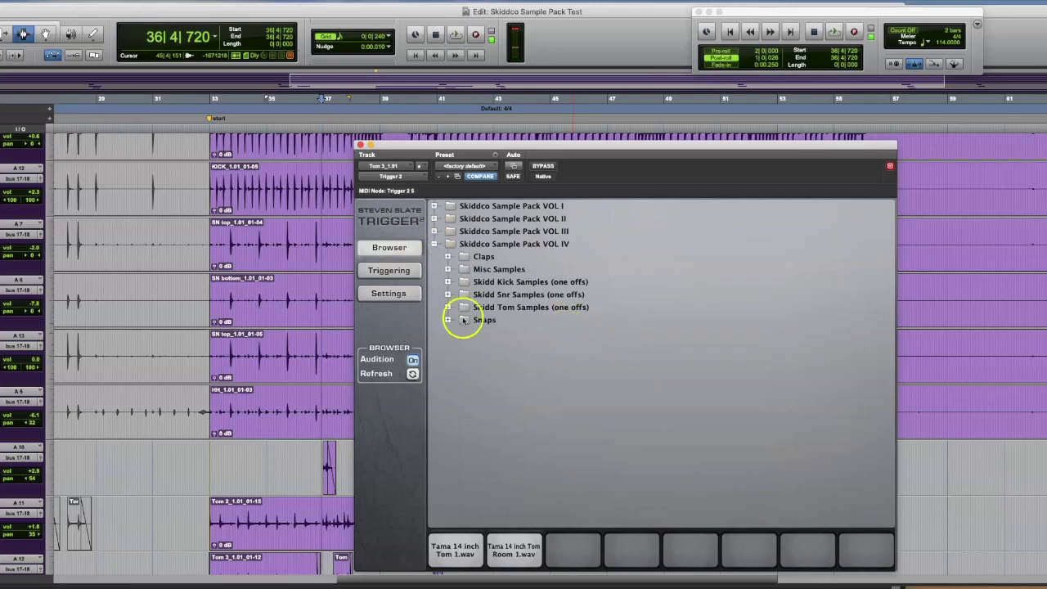
left_click(448, 257)
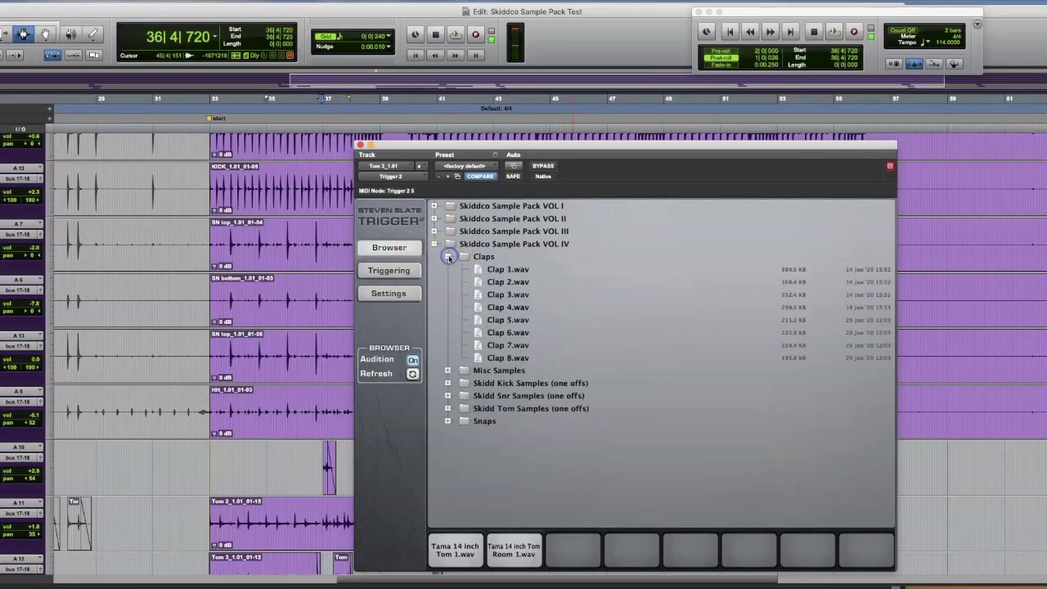
left_click(507, 273)
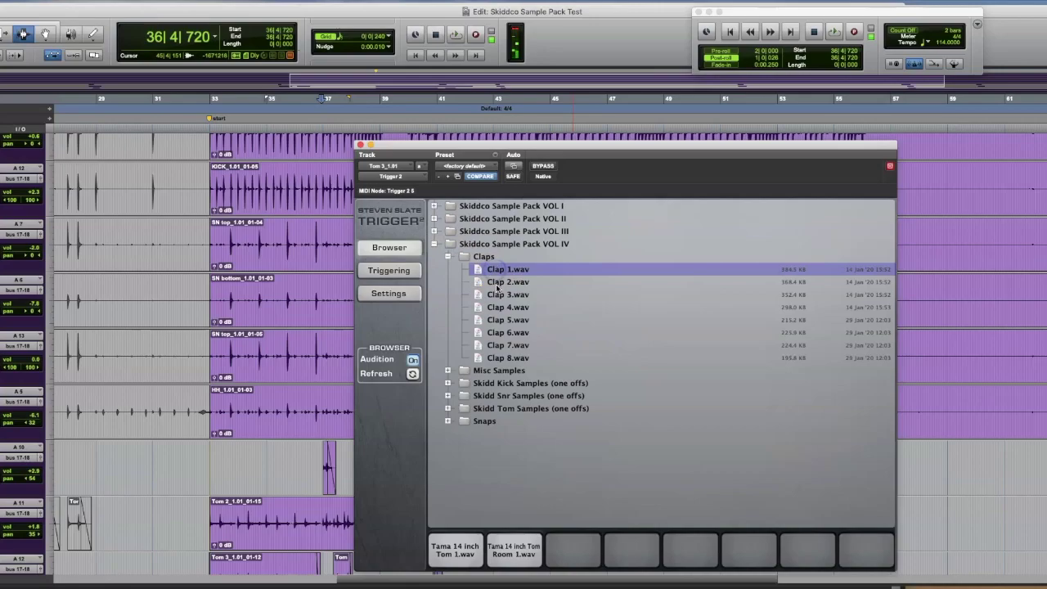
left_click(503, 282)
left_click(509, 336)
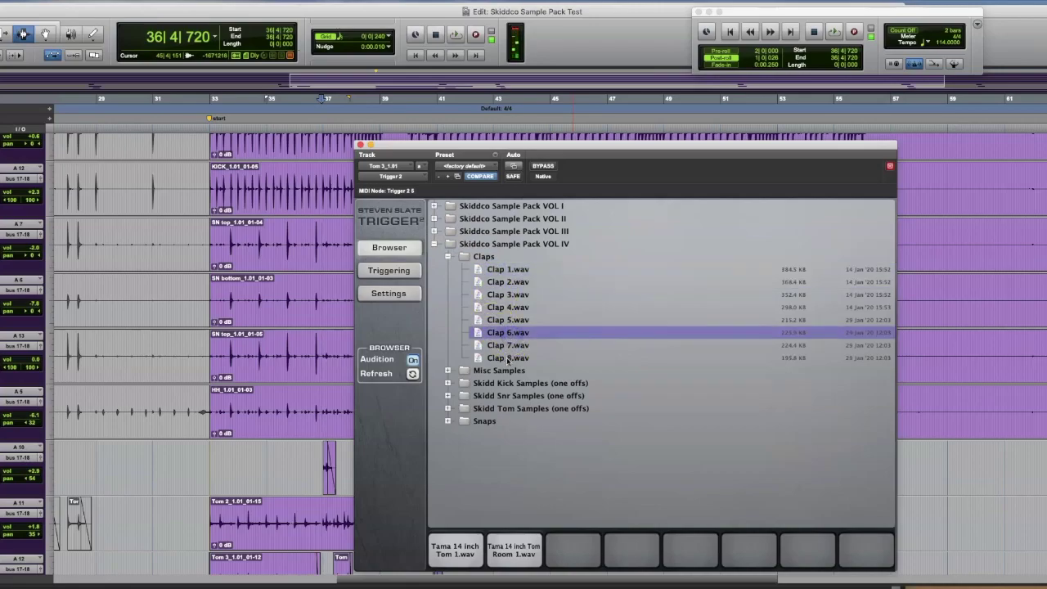
left_click(508, 357)
Audition Snap 1, 2 and 3 from the VOL IV Snaps folder, then collapse it.
left_click(434, 243)
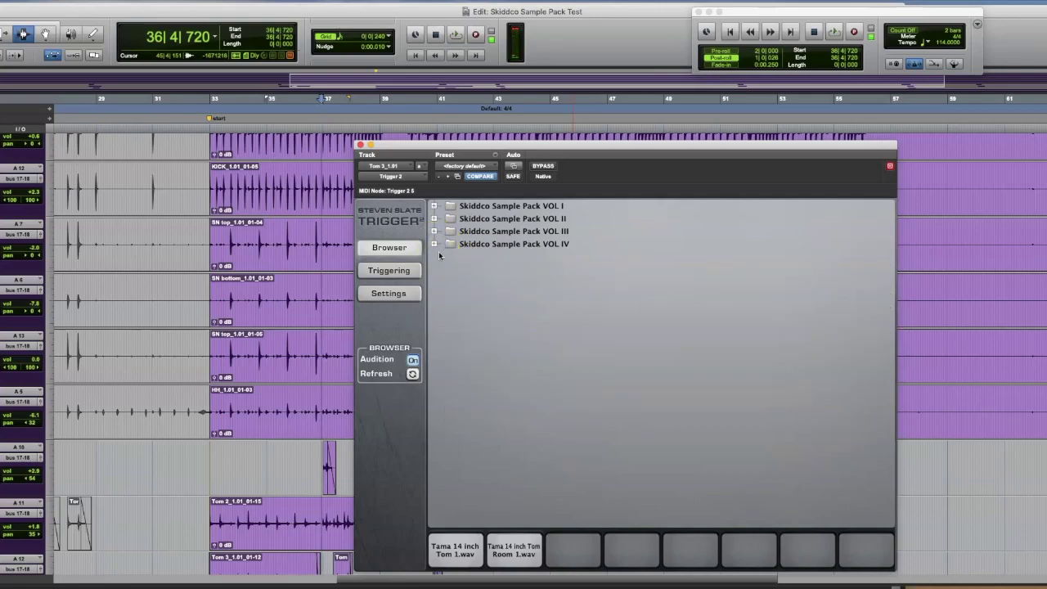
left_click(435, 244)
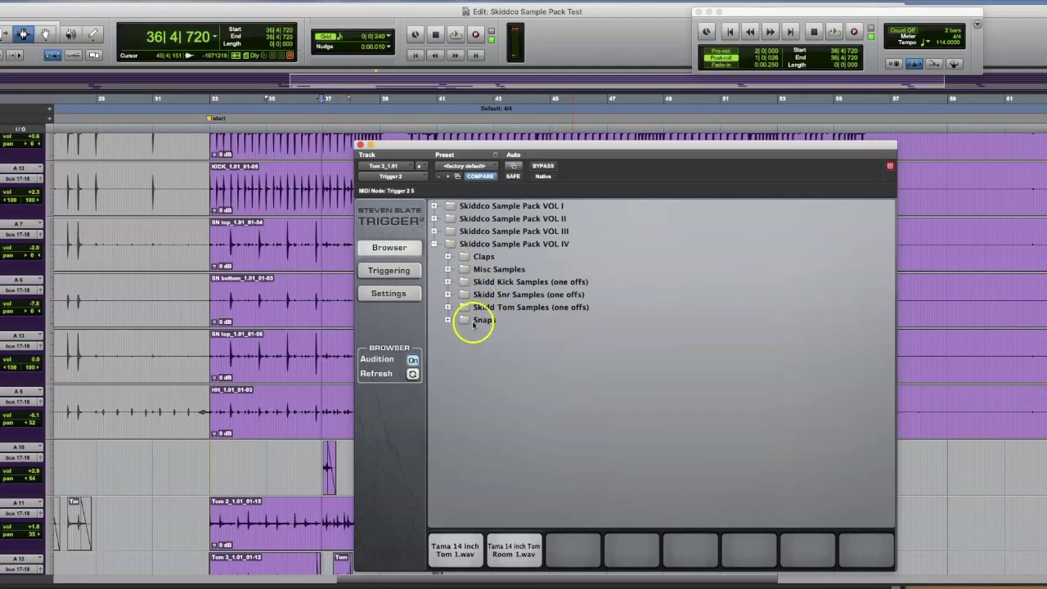
left_click(448, 320)
left_click(500, 333)
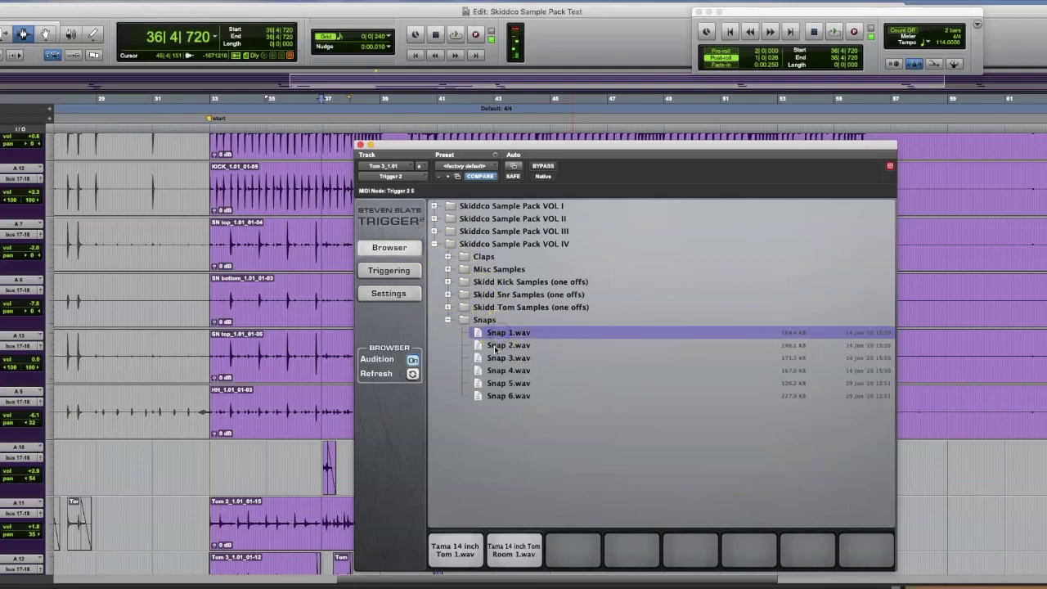
left_click(496, 347)
left_click(497, 358)
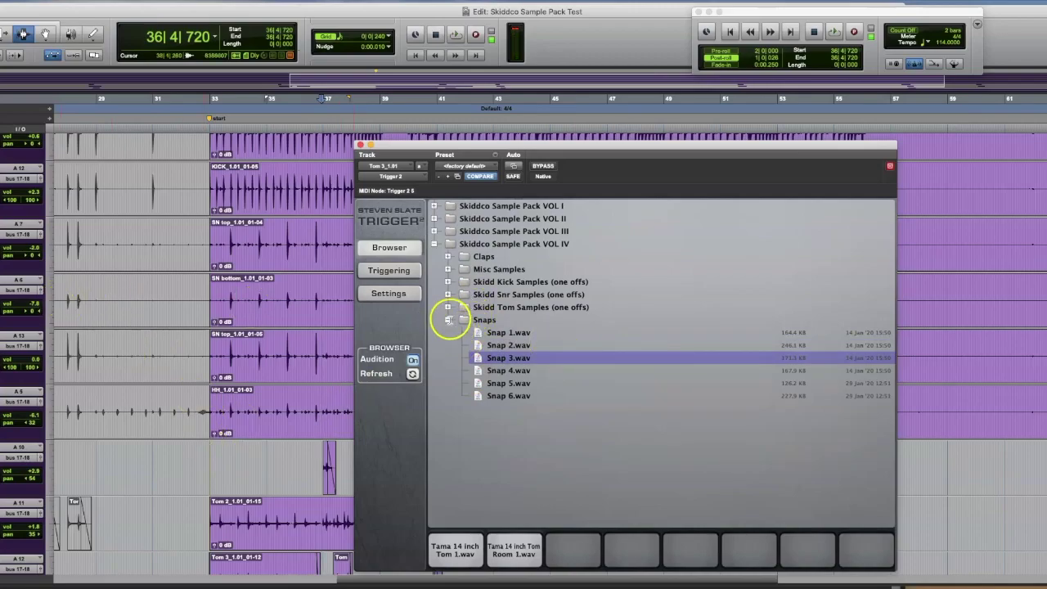
left_click(448, 320)
Expand and collapse the snare and kick one-off sample folders.
left_click(432, 298)
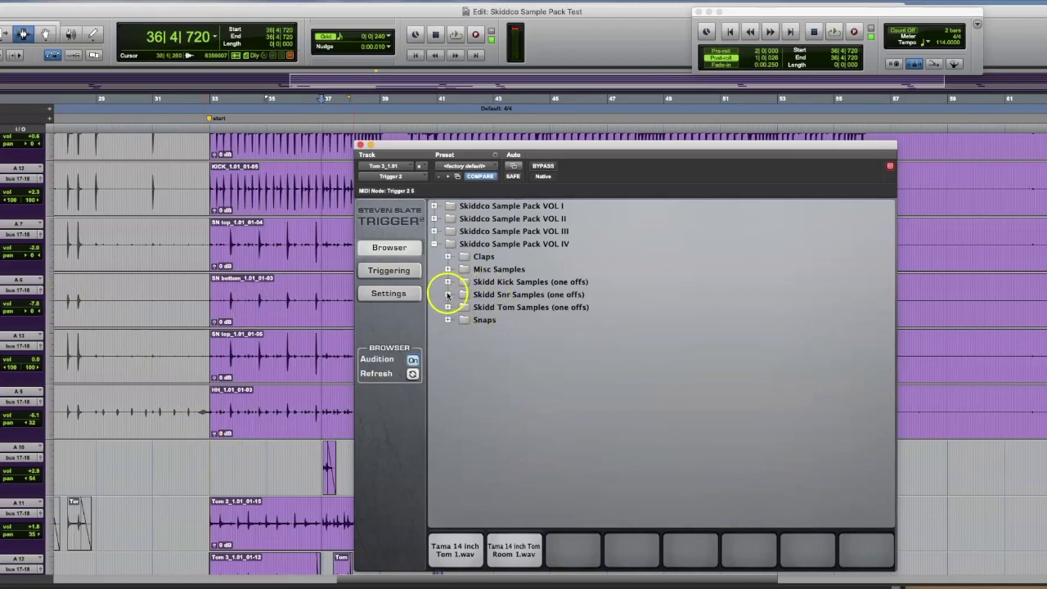
left_click(447, 294)
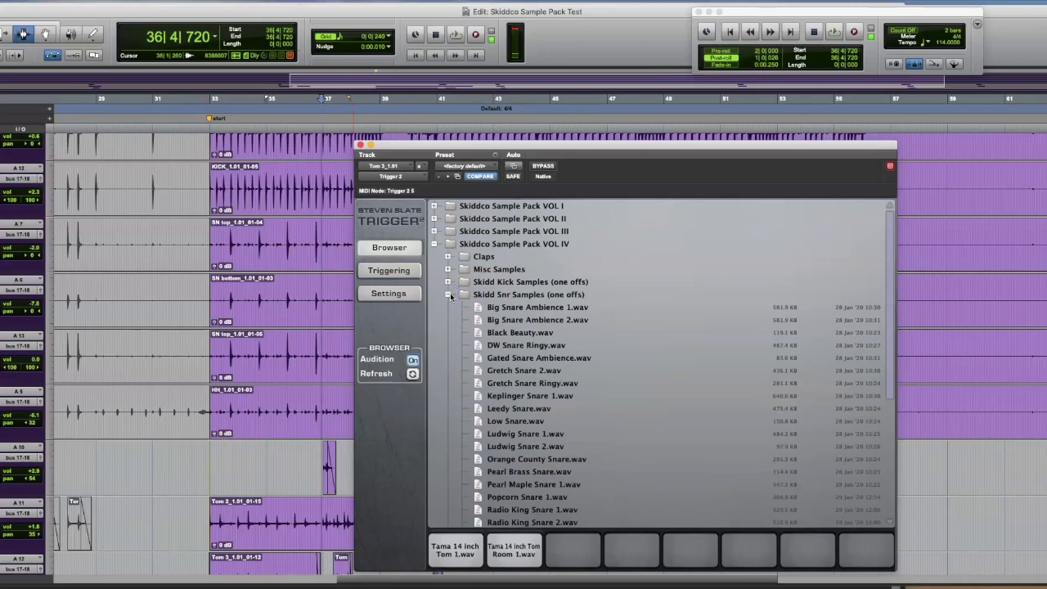
left_click(448, 294)
left_click(447, 283)
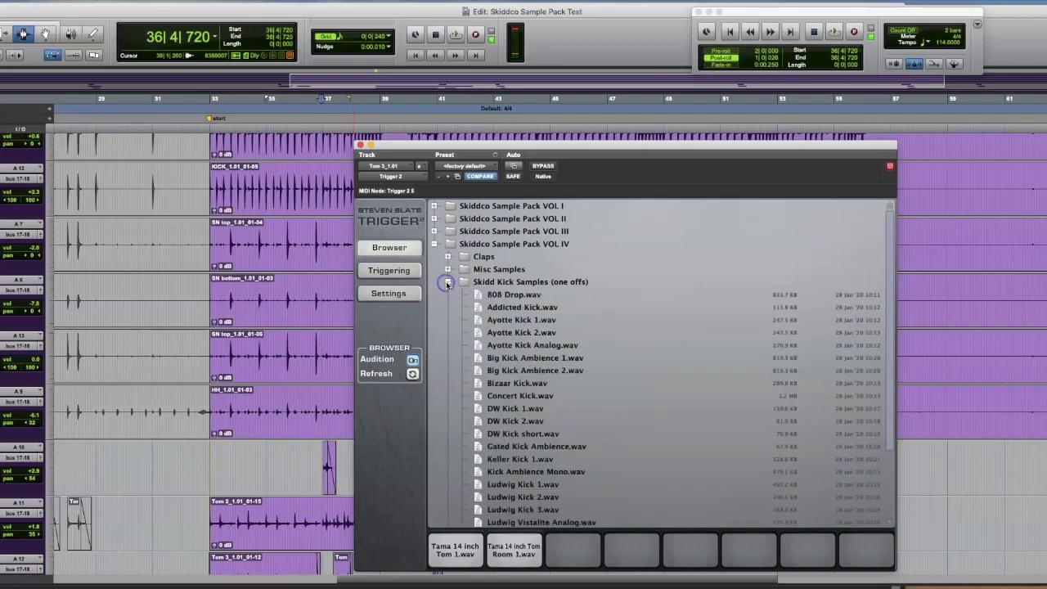
left_click(447, 282)
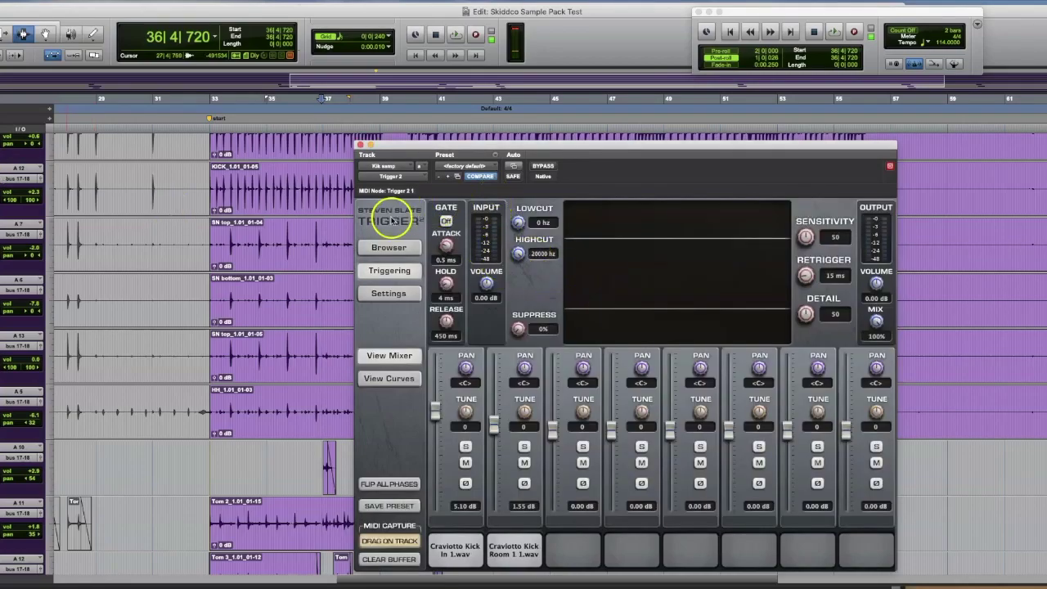
List the Skidd kick one-off samples under Skiddco Sample Pack VOL IV in the browser.
left_click(390, 249)
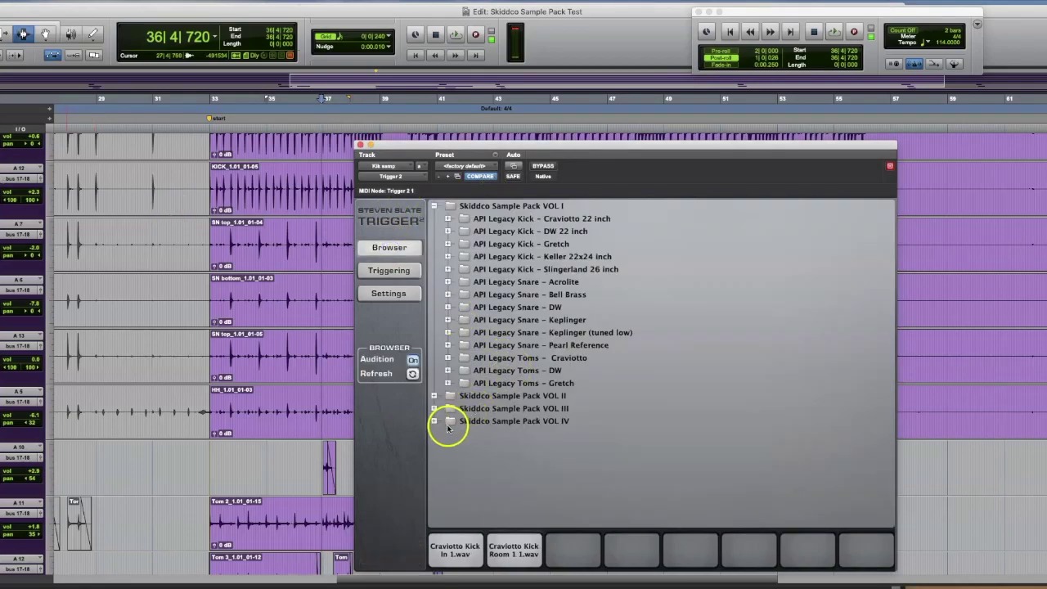
left_click(436, 421)
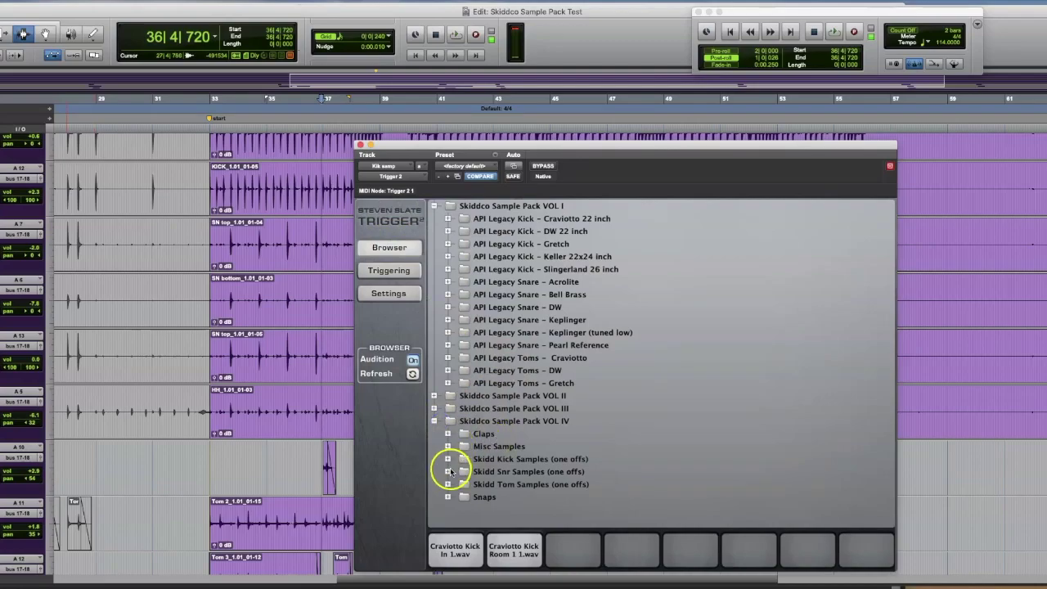
left_click(449, 460)
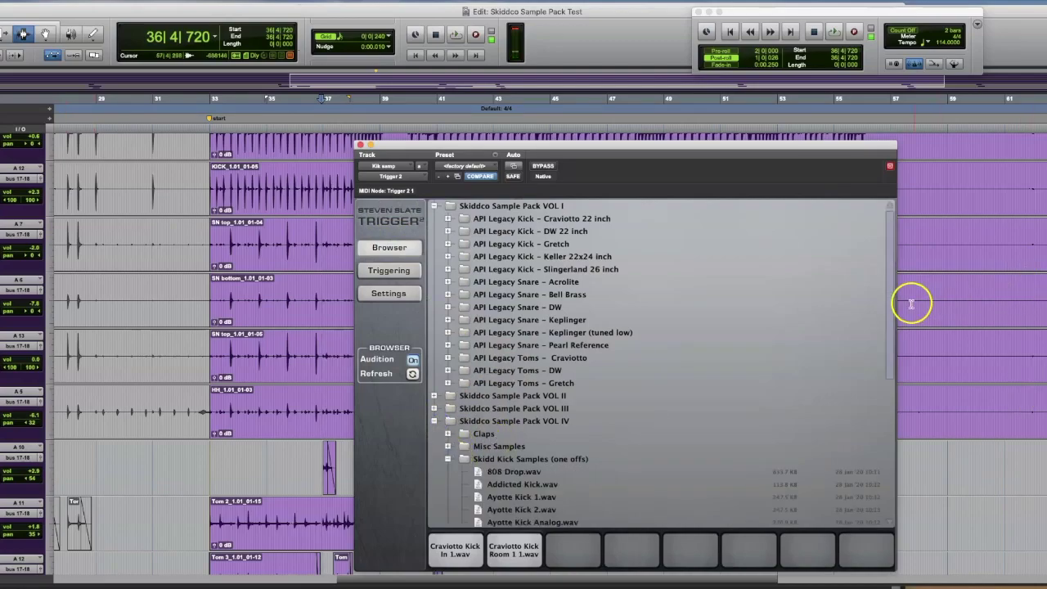
left_click_drag(891, 309, 893, 421)
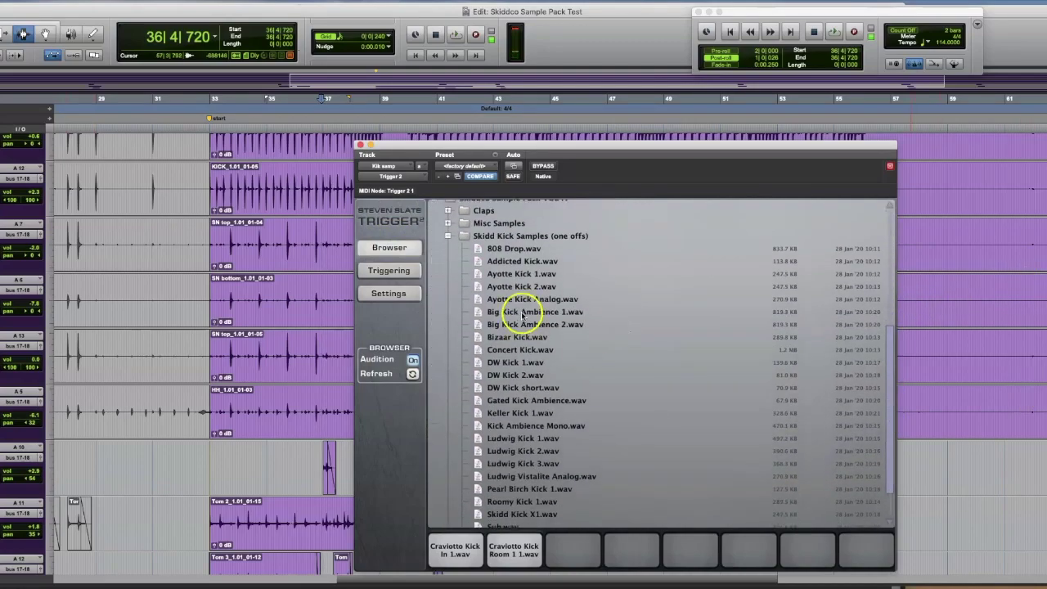
Audition kicks from Addicted Kick through DW Kick 1, 2, short and Gated Kick Ambience.
left_click(511, 262)
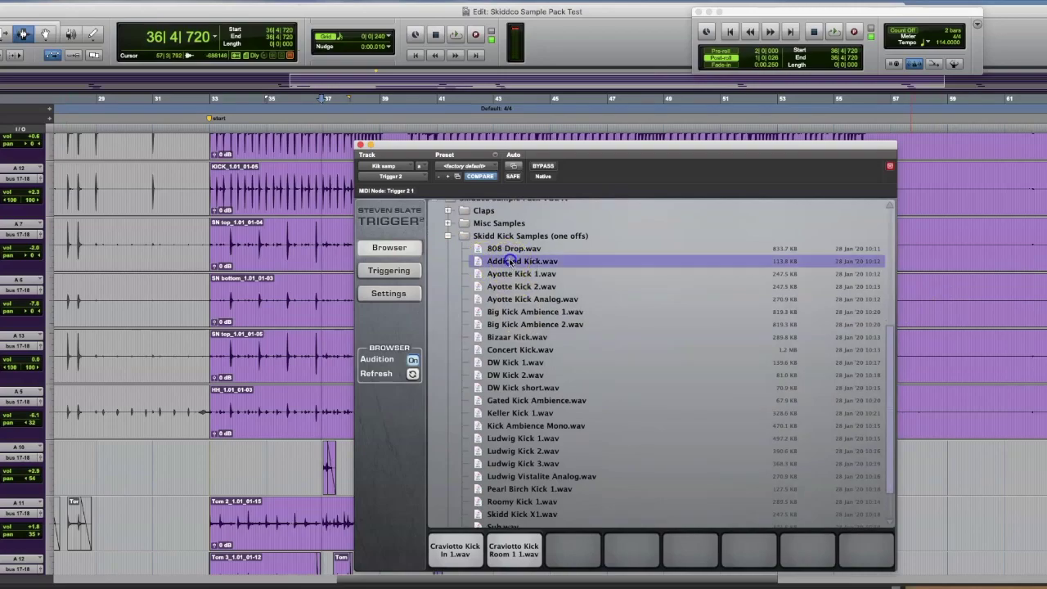
left_click(513, 274)
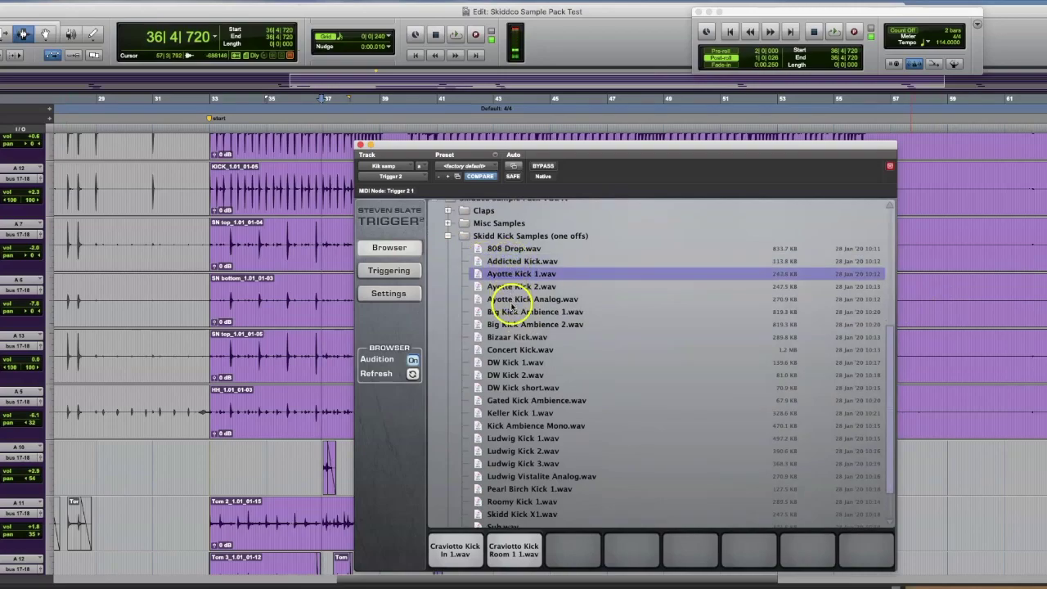
left_click(514, 313)
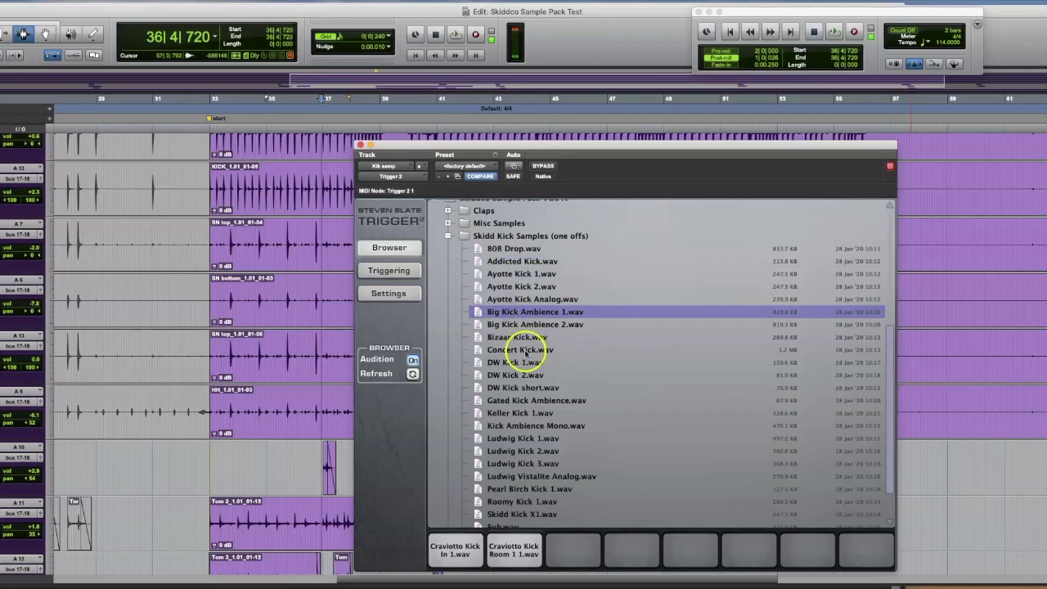
left_click(525, 351)
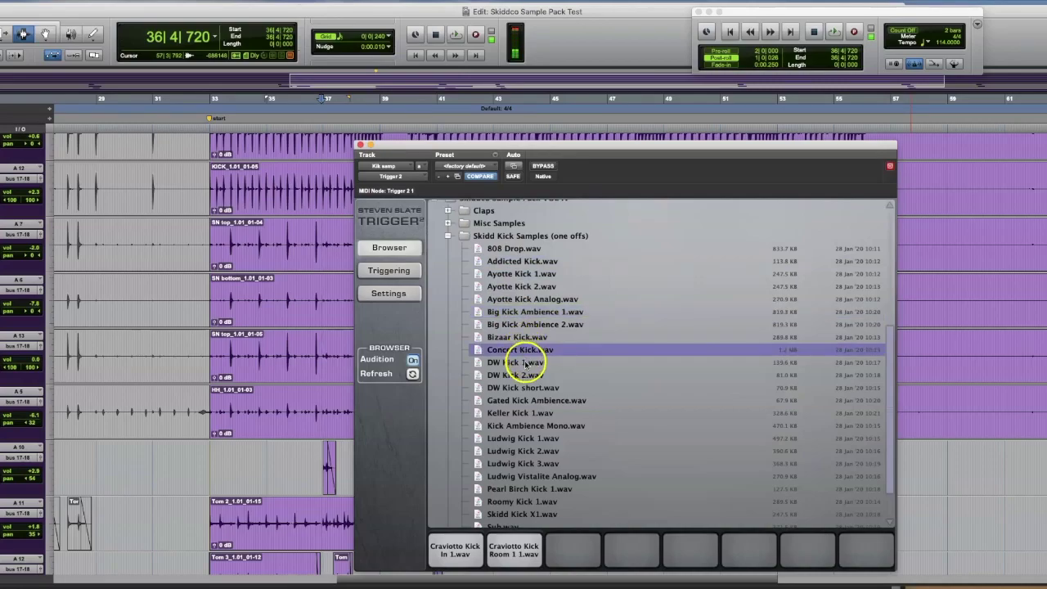
left_click(525, 364)
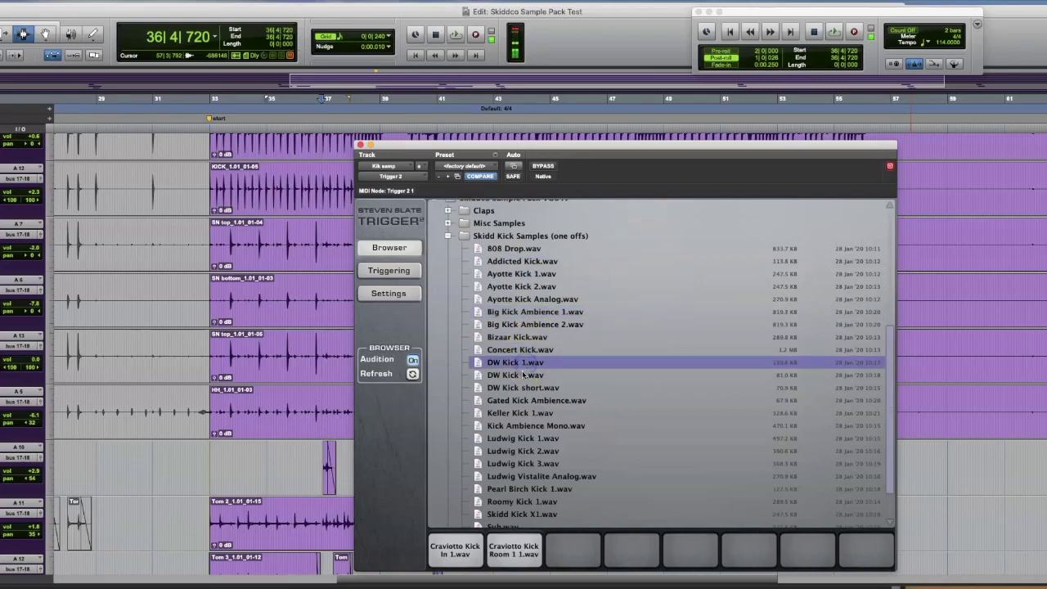
left_click(522, 375)
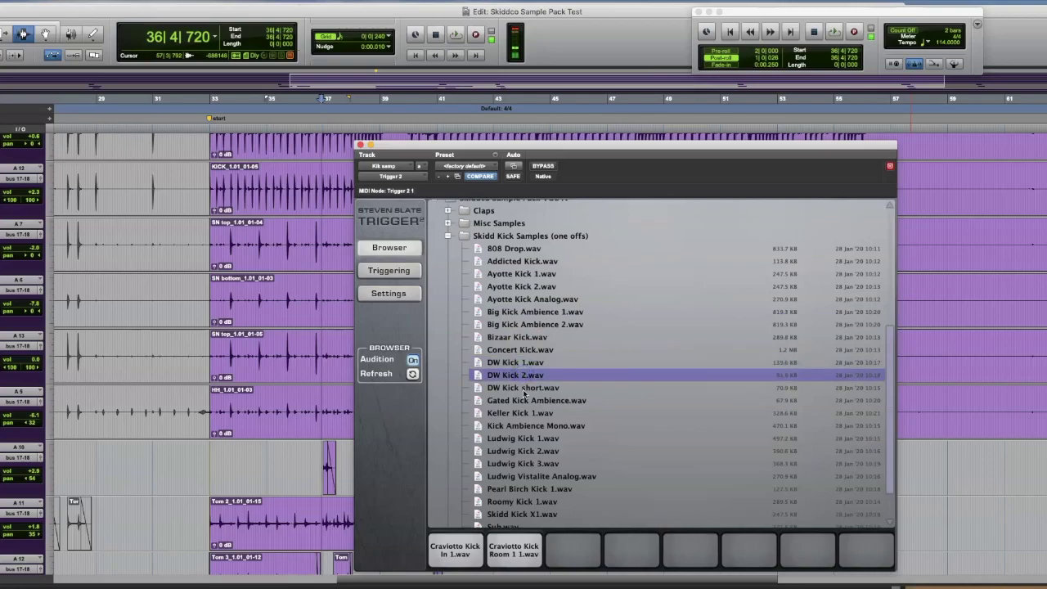
left_click(525, 390)
left_click(530, 401)
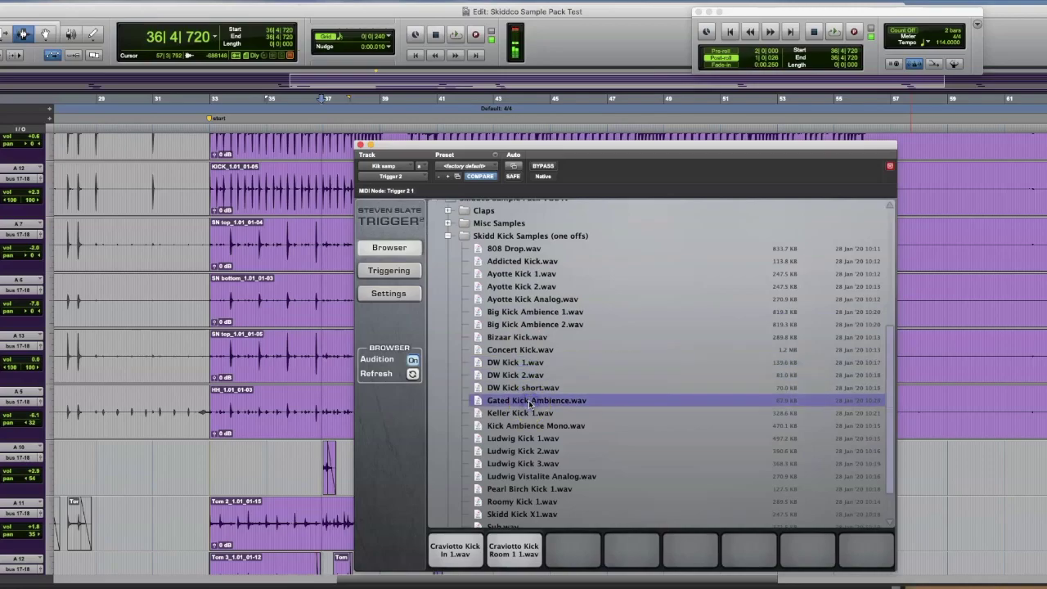
Audition Kick Ambience Mono, Ludwig Kicks 1-3, Roomy Kick 1 and the last kick, then collapse the folder.
left_click_drag(530, 402, 546, 433)
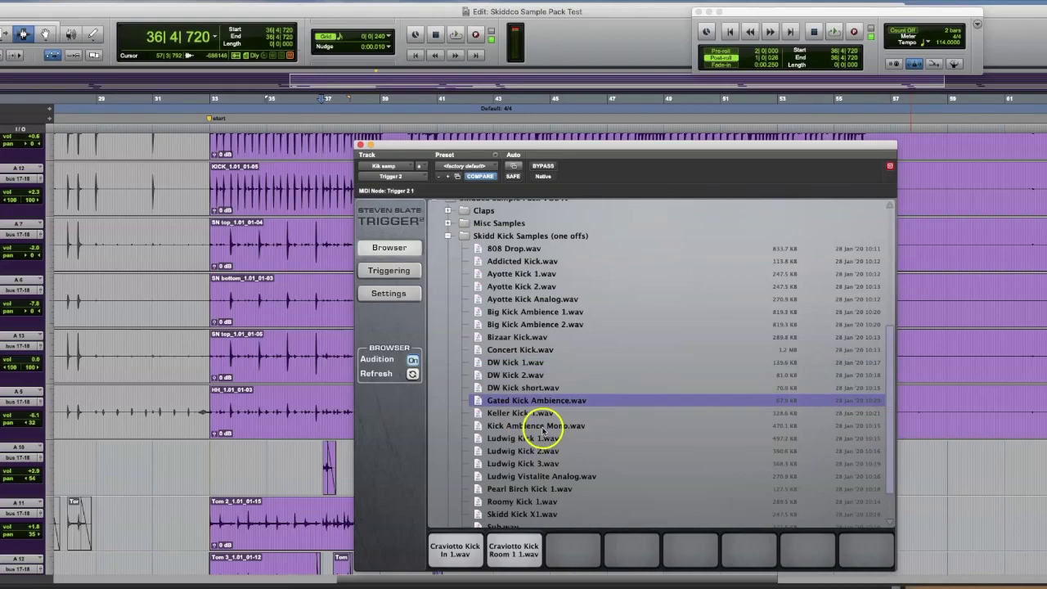
left_click(543, 428)
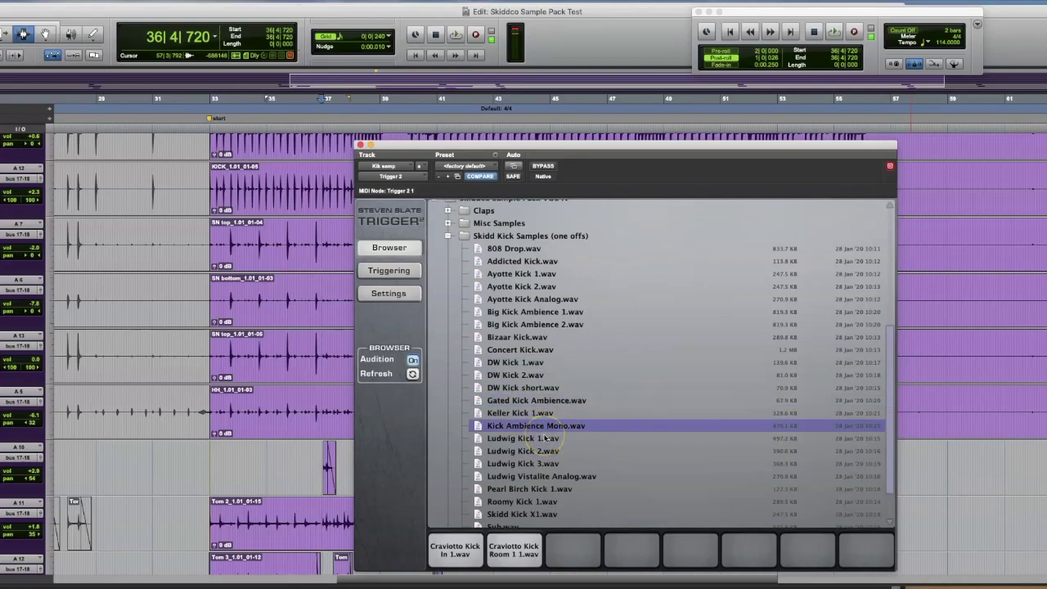
left_click(532, 440)
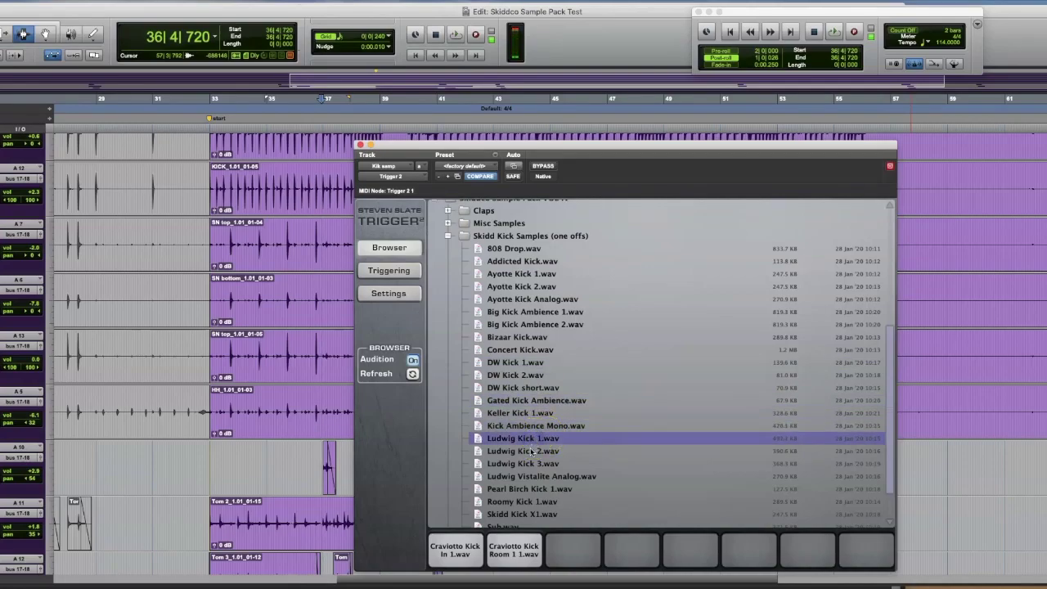
left_click(531, 450)
left_click(531, 463)
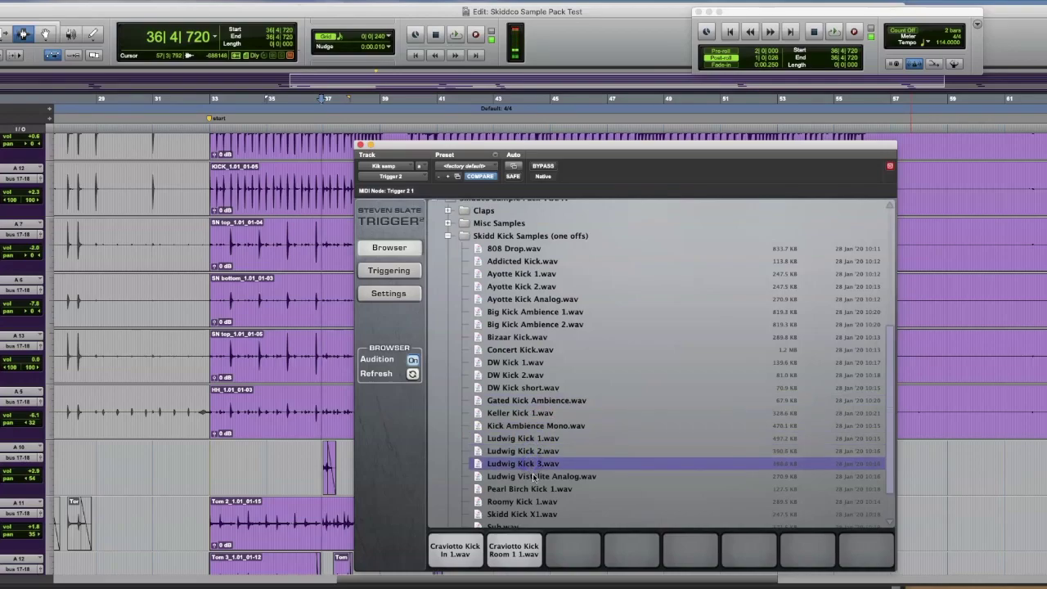
left_click(546, 502)
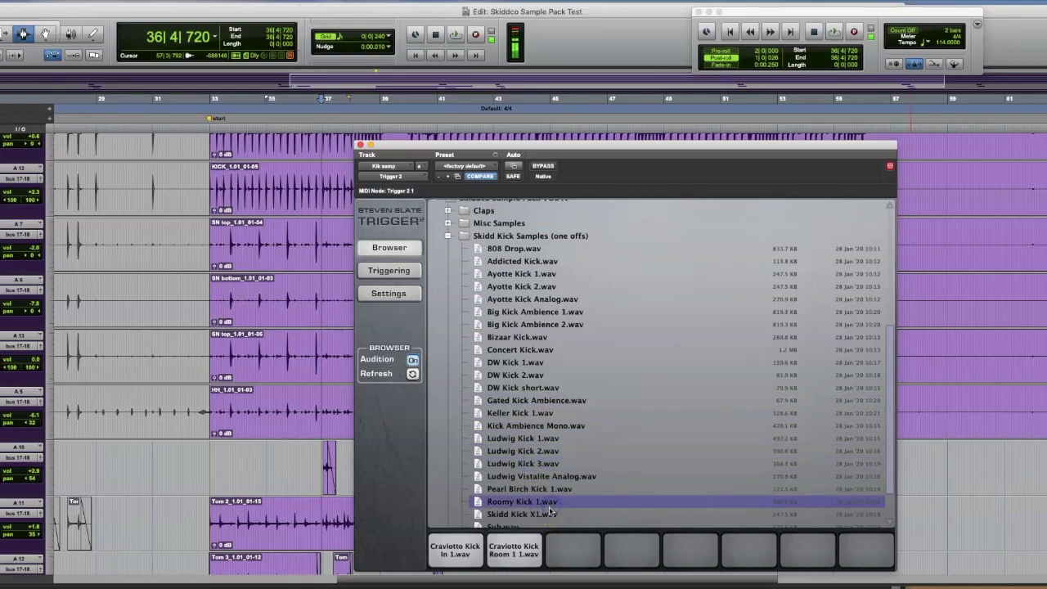
left_click(524, 526)
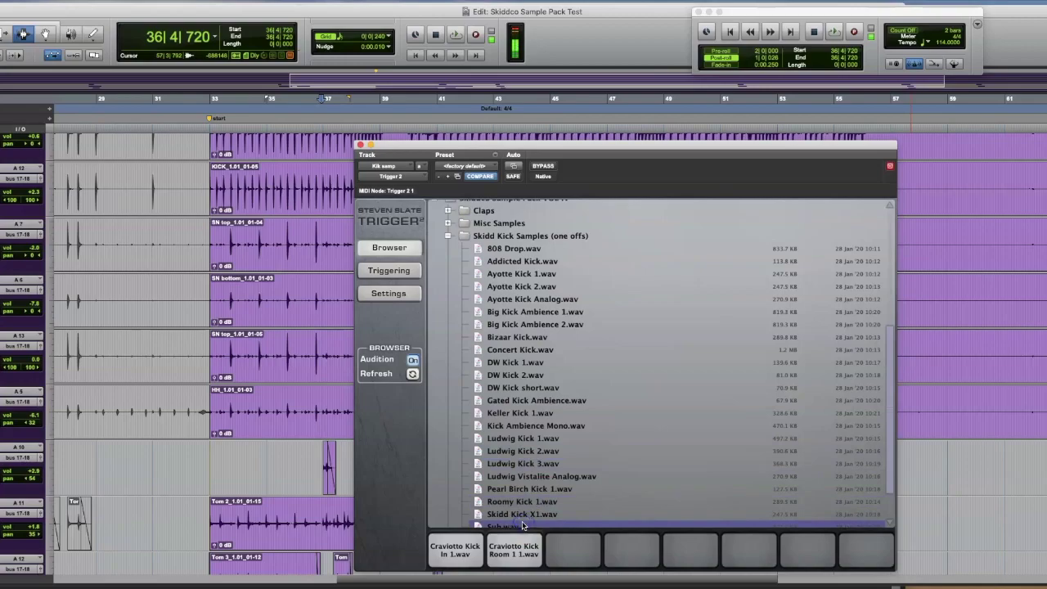
left_click(448, 239)
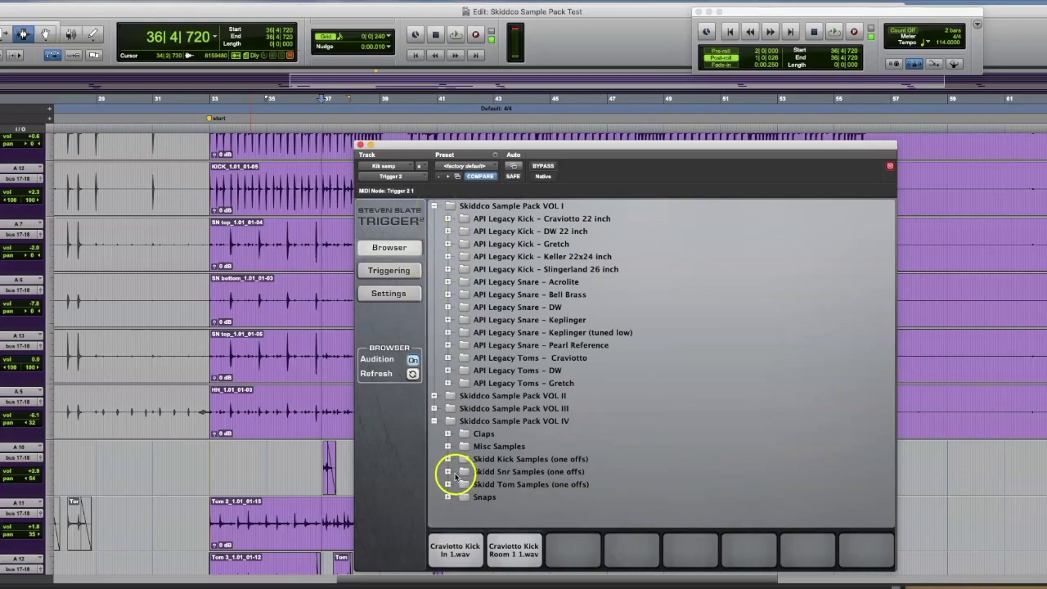
left_click(448, 472)
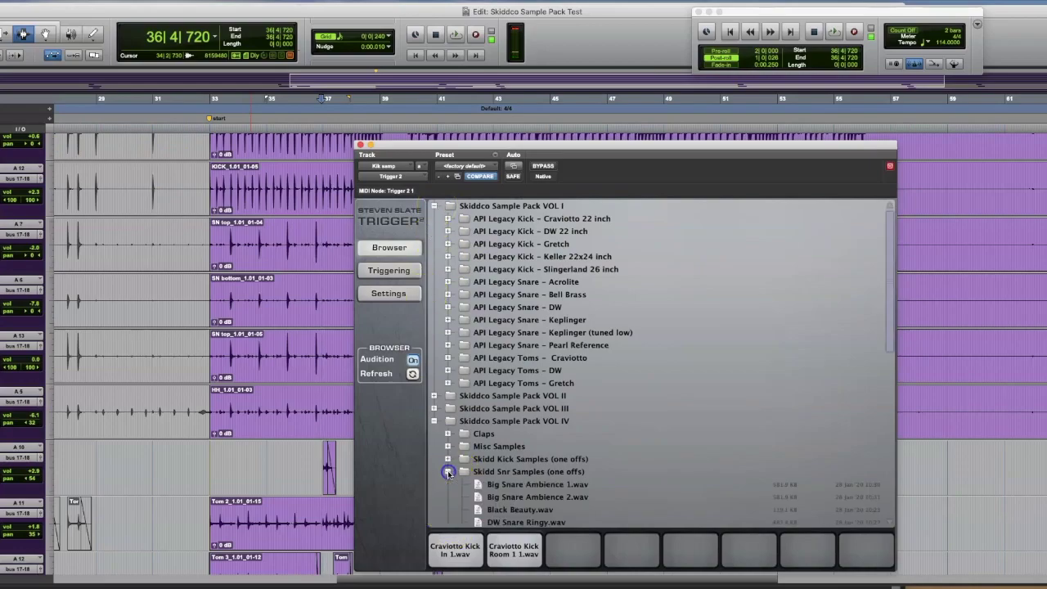
left_click(507, 487)
left_click(893, 323)
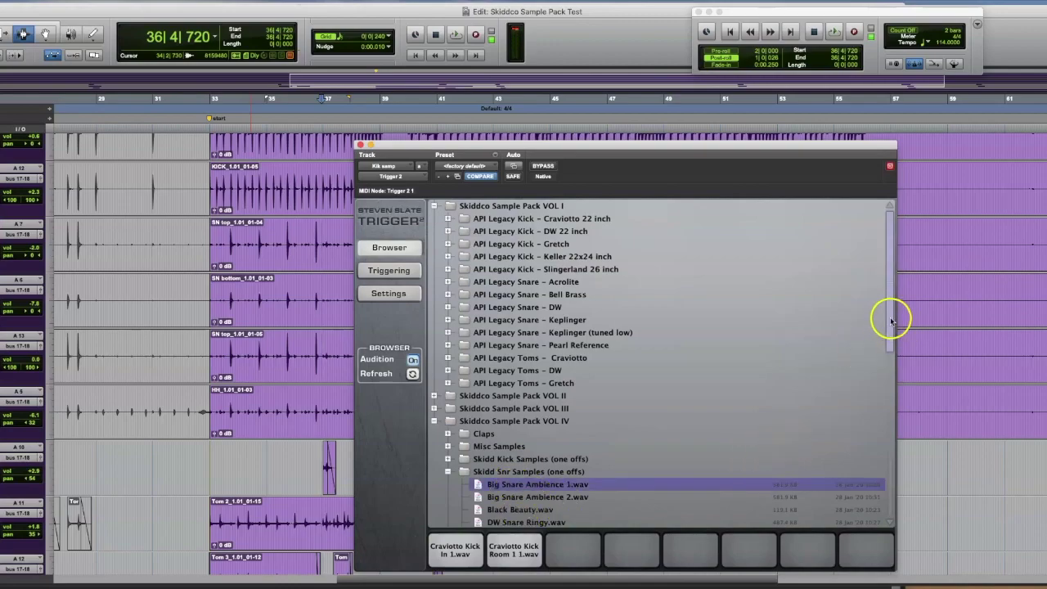
left_click_drag(890, 321, 899, 455)
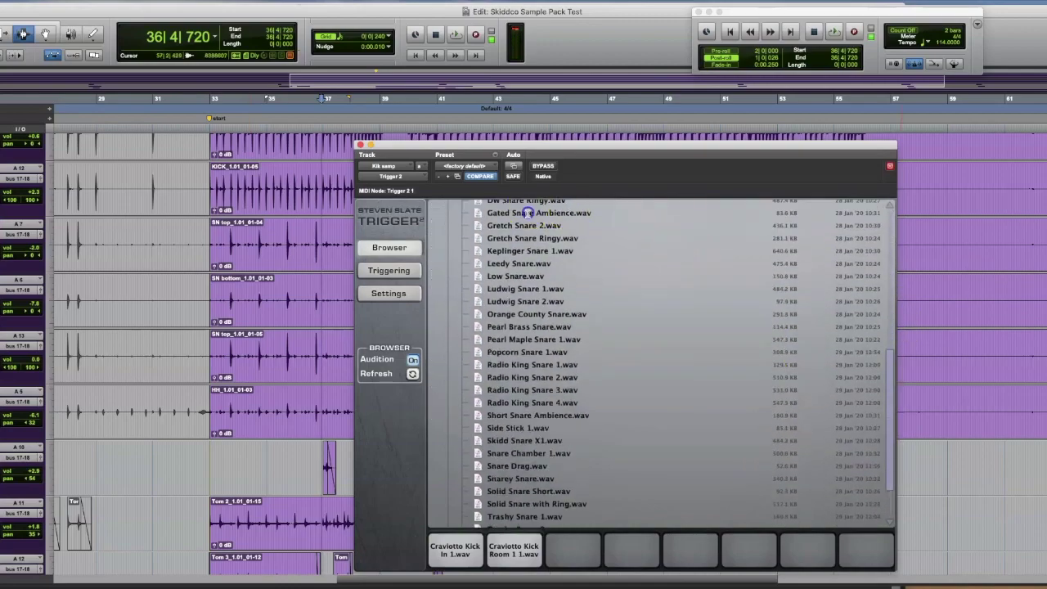
left_click(527, 213)
left_click(519, 277)
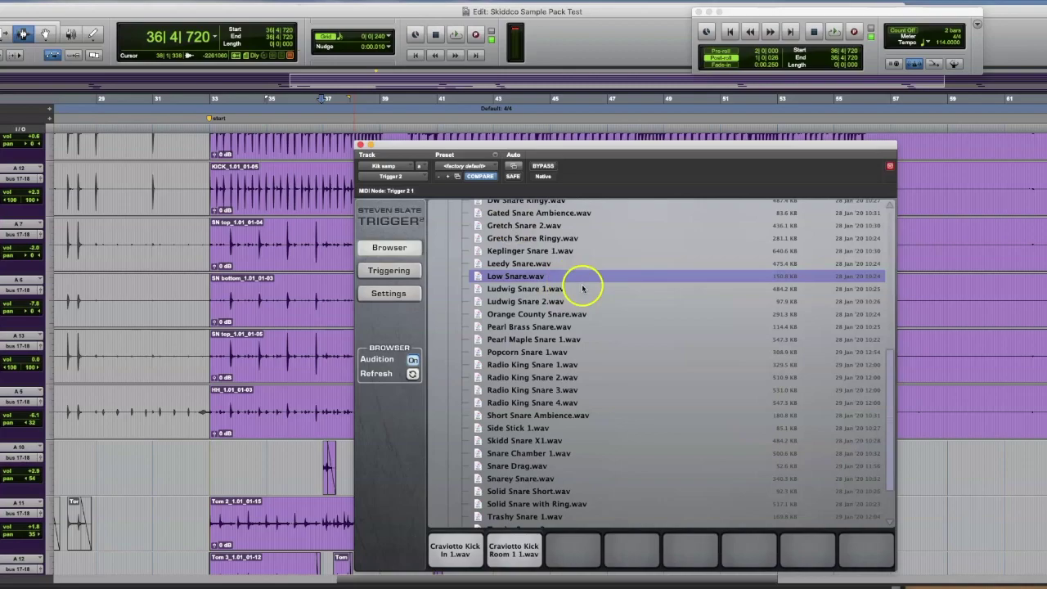
left_click_drag(886, 388, 886, 304)
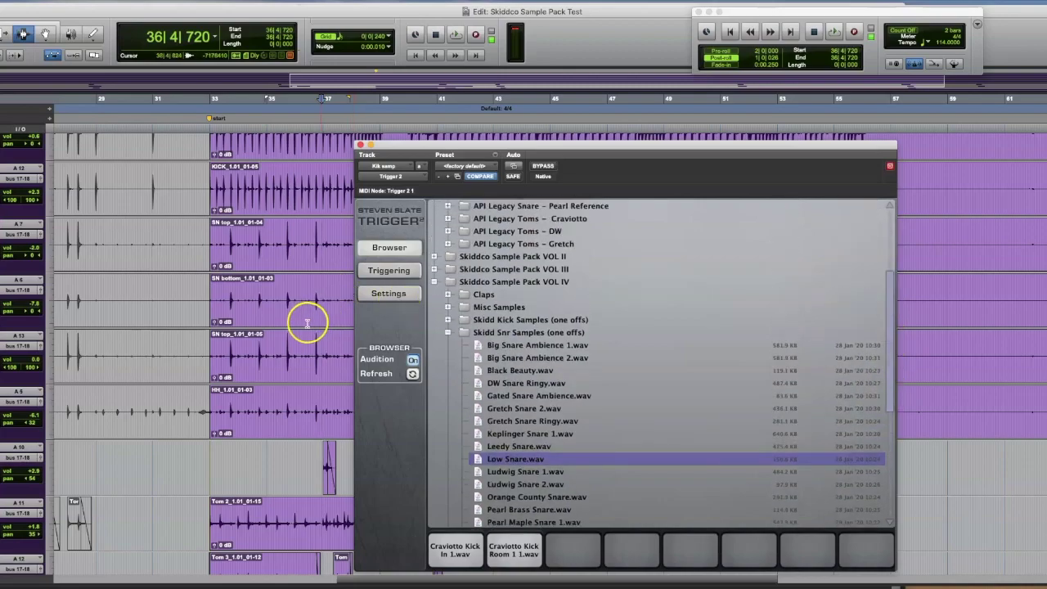
left_click(447, 332)
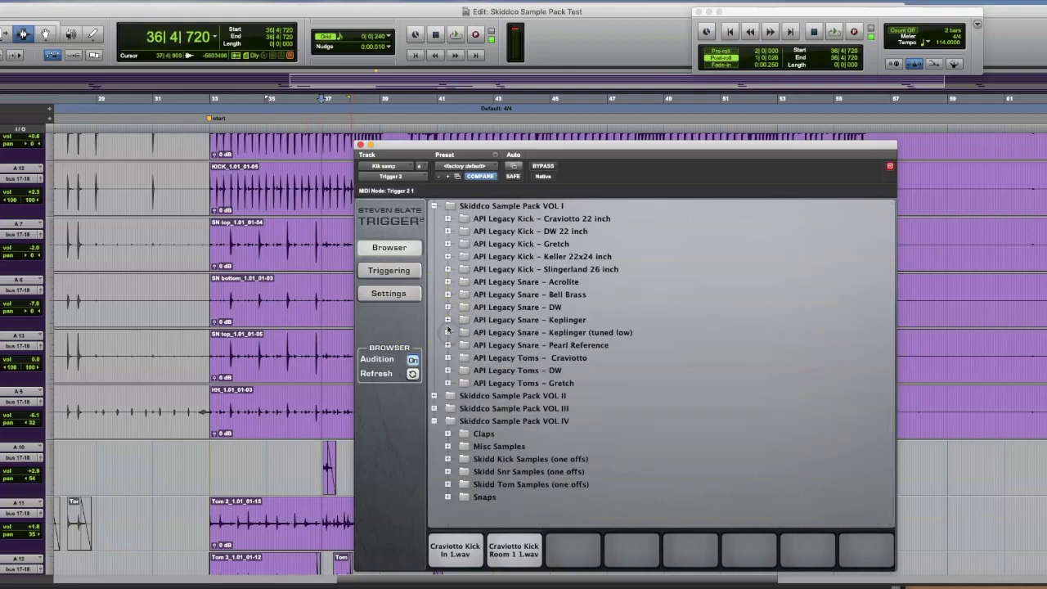